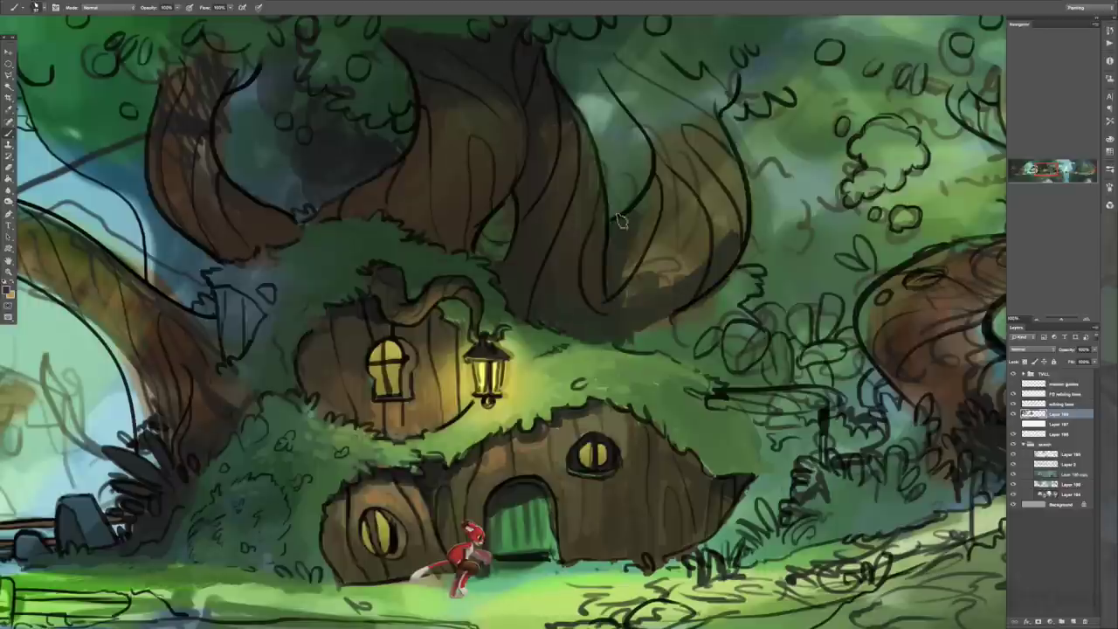
Paint the large tree's trunks dark brown and colour the wooden awning plank beside the house reddish brown.
{"action": "mouse_move", "coordinate": [612, 227]}
{"action": "left_mouse_down"}
{"action": "mouse_move", "coordinate": [657, 289]}
{"action": "mouse_move", "coordinate": [690, 175]}
{"action": "mouse_move", "coordinate": [524, 263]}
{"action": "mouse_move", "coordinate": [387, 190]}
{"action": "mouse_move", "coordinate": [685, 271]}
{"action": "mouse_move", "coordinate": [845, 411]}
{"action": "mouse_move", "coordinate": [493, 131]}
{"action": "mouse_move", "coordinate": [393, 157]}
{"action": "mouse_move", "coordinate": [397, 236]}
{"action": "left_mouse_up"}
{"action": "left_click_drag", "start_coordinate": [996, 384], "coordinate": [650, 331]}
{"action": "left_click_drag", "start_coordinate": [463, 425], "coordinate": [599, 428]}
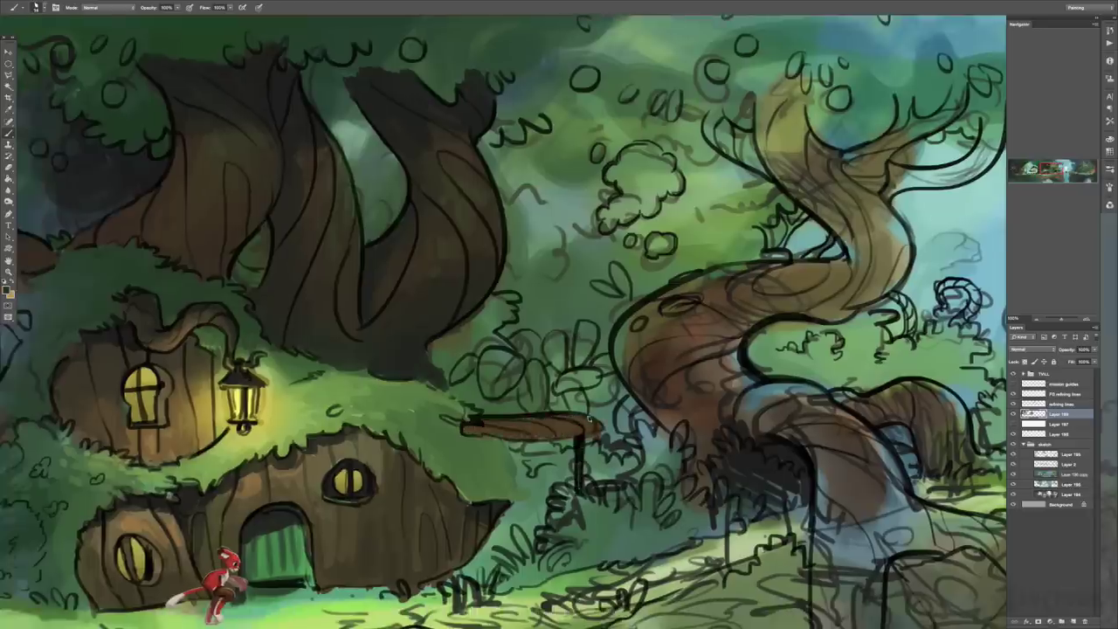
{"action": "mouse_move", "coordinate": [483, 425]}
{"action": "left_mouse_down"}
{"action": "mouse_move", "coordinate": [548, 364]}
{"action": "mouse_move", "coordinate": [677, 388]}
{"action": "mouse_move", "coordinate": [566, 383]}
{"action": "left_mouse_up"}
{"action": "right_click", "coordinate": [613, 388]}
{"action": "key", "text": "Escape"}
Block in dark blue-green foliage behind the awning, between the large tree and the twisted tree.
{"action": "left_click_drag", "start_coordinate": [495, 282], "coordinate": [662, 400]}
{"action": "right_click", "coordinate": [662, 399]}
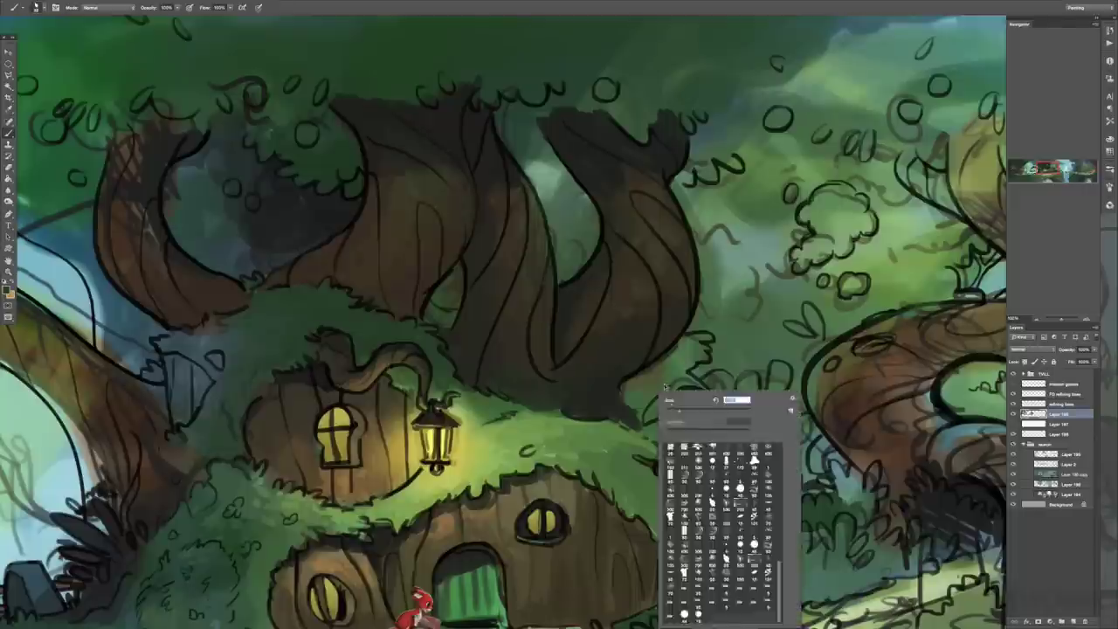
{"action": "key", "text": "Escape"}
{"action": "left_click_drag", "start_coordinate": [828, 459], "coordinate": [657, 381]}
{"action": "right_click", "coordinate": [657, 381]}
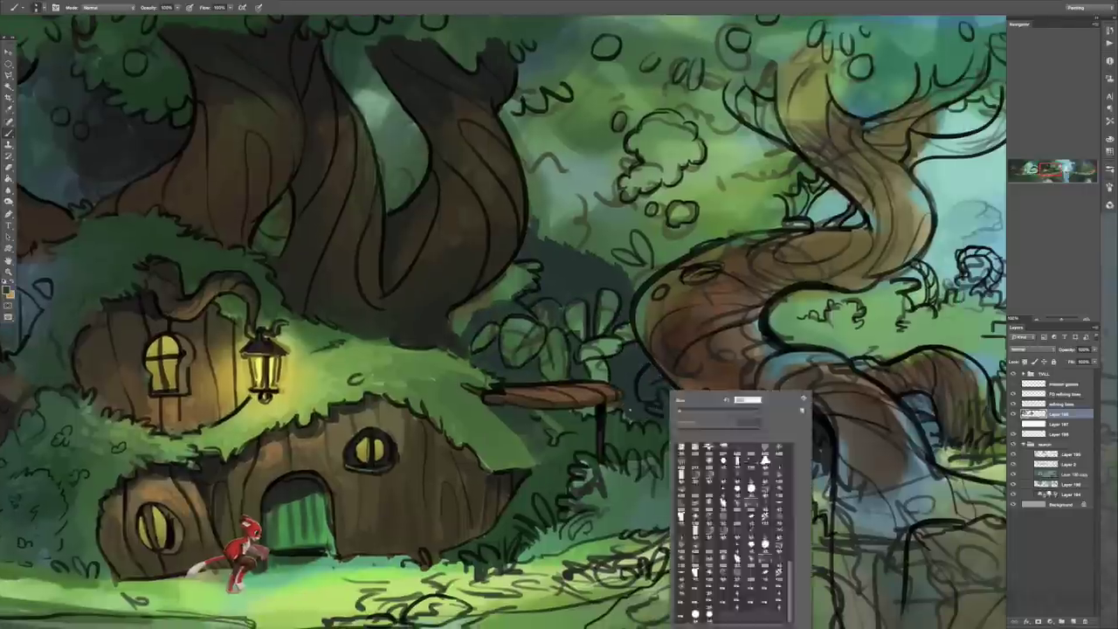
{"action": "key", "text": "Escape"}
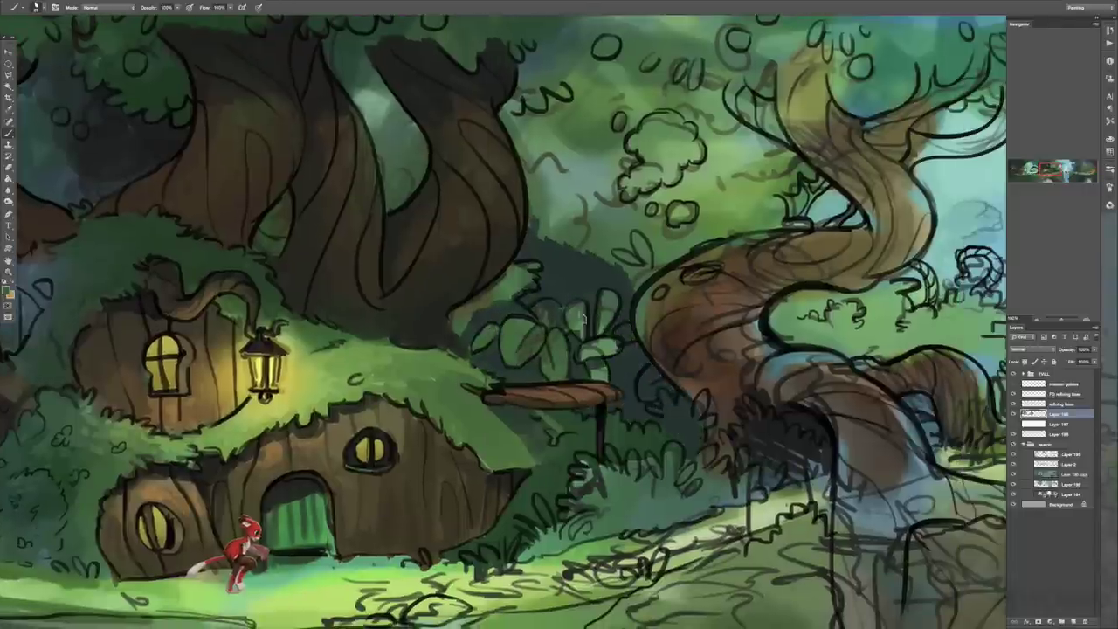
Paint the broad-leaved plant and the bushes around the awning in muted greens.
{"action": "left_click_drag", "start_coordinate": [611, 345], "coordinate": [516, 324]}
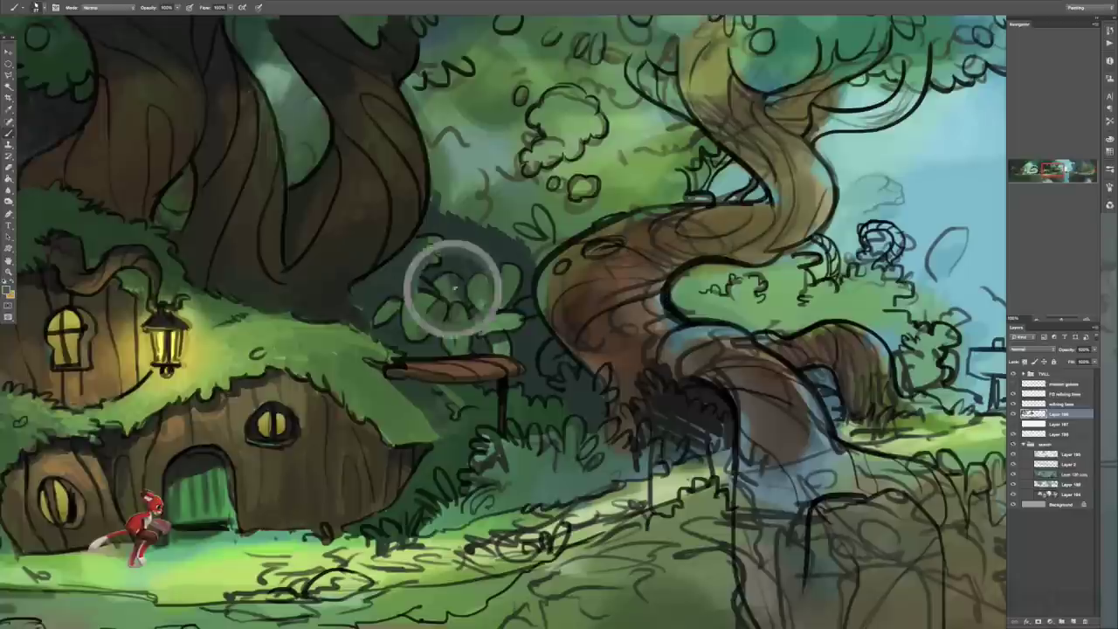
{"action": "mouse_move", "coordinate": [478, 275]}
{"action": "left_mouse_down"}
{"action": "mouse_move", "coordinate": [779, 276]}
{"action": "mouse_move", "coordinate": [764, 301]}
{"action": "left_mouse_up"}
{"action": "left_click_drag", "start_coordinate": [781, 387], "coordinate": [611, 338]}
{"action": "right_click", "coordinate": [611, 337]}
{"action": "key", "text": "Escape"}
{"action": "mouse_move", "coordinate": [464, 328]}
{"action": "left_mouse_down"}
{"action": "mouse_move", "coordinate": [686, 350]}
{"action": "mouse_move", "coordinate": [500, 323]}
{"action": "mouse_move", "coordinate": [642, 262]}
{"action": "left_mouse_up"}
{"action": "right_click", "coordinate": [685, 349]}
{"action": "key", "text": "Escape"}
Pick a reddish brown and paint the twisted tree's lower trunk and the root running down the cliff.
{"action": "mouse_move", "coordinate": [489, 262]}
{"action": "left_mouse_down"}
{"action": "mouse_move", "coordinate": [468, 318]}
{"action": "mouse_move", "coordinate": [652, 360]}
{"action": "left_mouse_up"}
{"action": "mouse_move", "coordinate": [417, 260]}
{"action": "left_mouse_down"}
{"action": "mouse_move", "coordinate": [488, 280]}
{"action": "mouse_move", "coordinate": [262, 201]}
{"action": "mouse_move", "coordinate": [323, 315]}
{"action": "left_mouse_up"}
{"action": "mouse_move", "coordinate": [340, 33]}
{"action": "left_mouse_down"}
{"action": "mouse_move", "coordinate": [436, 262]}
{"action": "mouse_move", "coordinate": [507, 367]}
{"action": "mouse_move", "coordinate": [314, 289]}
{"action": "left_mouse_up"}
{"action": "left_click", "coordinate": [7, 290]}
{"action": "left_click", "coordinate": [744, 443]}
{"action": "mouse_move", "coordinate": [384, 559]}
{"action": "left_mouse_down"}
{"action": "mouse_move", "coordinate": [627, 501]}
{"action": "mouse_move", "coordinate": [738, 537]}
{"action": "mouse_move", "coordinate": [270, 449]}
{"action": "mouse_move", "coordinate": [527, 284]}
{"action": "left_mouse_up"}
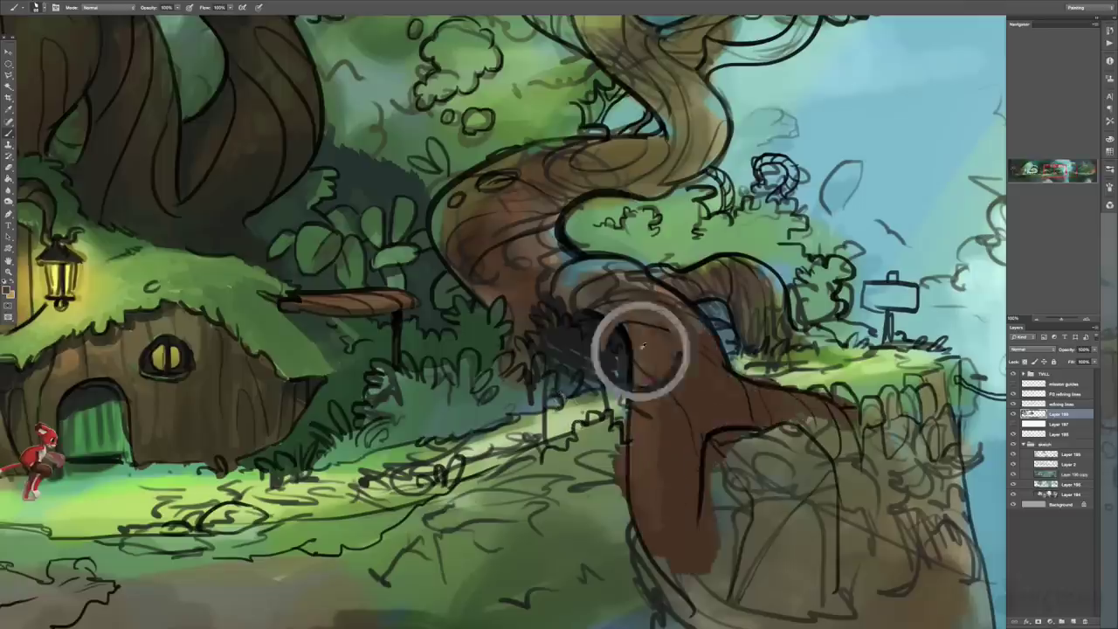
{"action": "mouse_move", "coordinate": [654, 311]}
{"action": "left_mouse_down"}
{"action": "mouse_move", "coordinate": [570, 324]}
{"action": "mouse_move", "coordinate": [571, 383]}
{"action": "mouse_move", "coordinate": [611, 236]}
{"action": "mouse_move", "coordinate": [576, 175]}
{"action": "mouse_move", "coordinate": [489, 227]}
{"action": "mouse_move", "coordinate": [542, 266]}
{"action": "mouse_move", "coordinate": [699, 562]}
{"action": "mouse_move", "coordinate": [611, 345]}
{"action": "mouse_move", "coordinate": [751, 327]}
{"action": "mouse_move", "coordinate": [332, 332]}
{"action": "mouse_move", "coordinate": [546, 330]}
{"action": "left_mouse_up"}
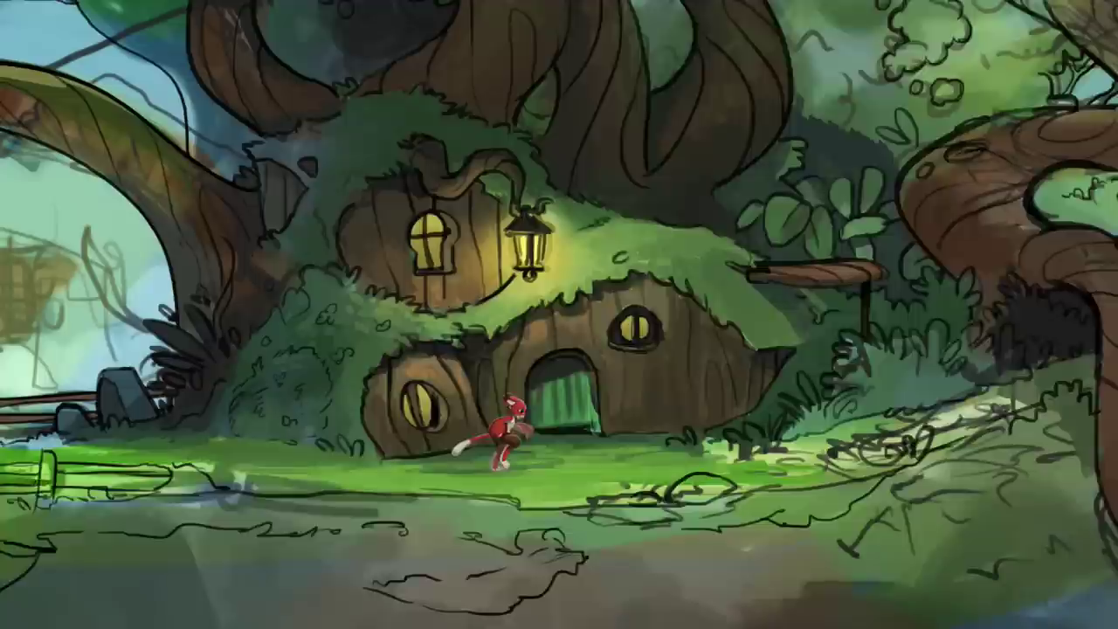
Paint over the lawn in front of the house with smooth green strokes and choose a new foreground colour.
{"action": "right_click", "coordinate": [529, 611]}
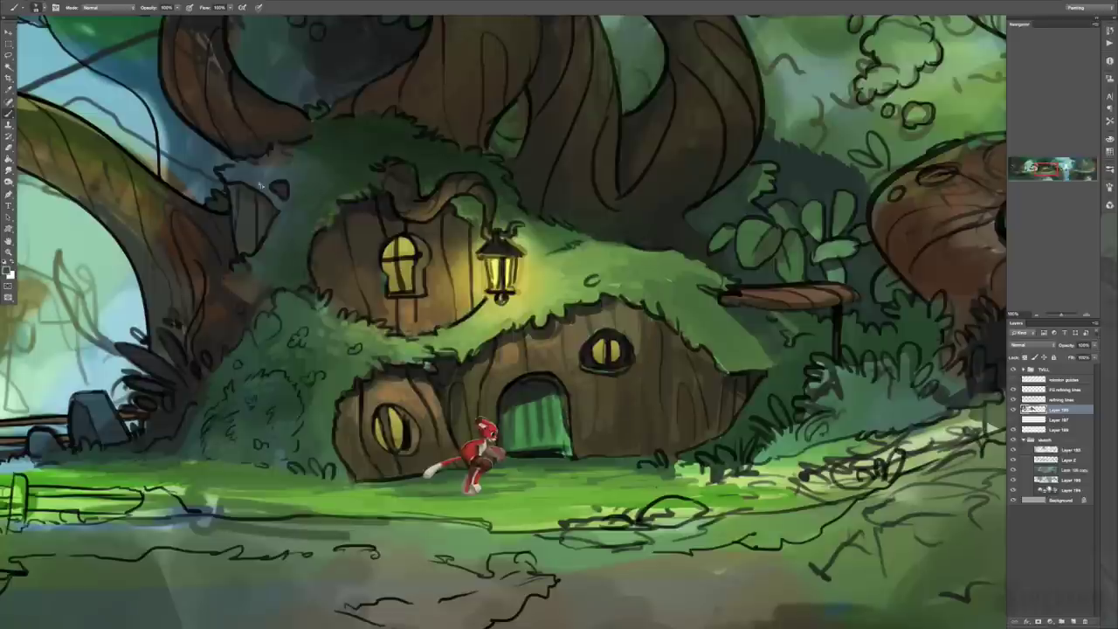
{"action": "scroll", "coordinate": [275, 195], "scroll_direction": "up", "scroll_amount": 3}
{"action": "key", "text": "F5"}
{"action": "key", "text": "F5"}
{"action": "left_click", "coordinate": [9, 271]}
{"action": "key", "text": "Return"}
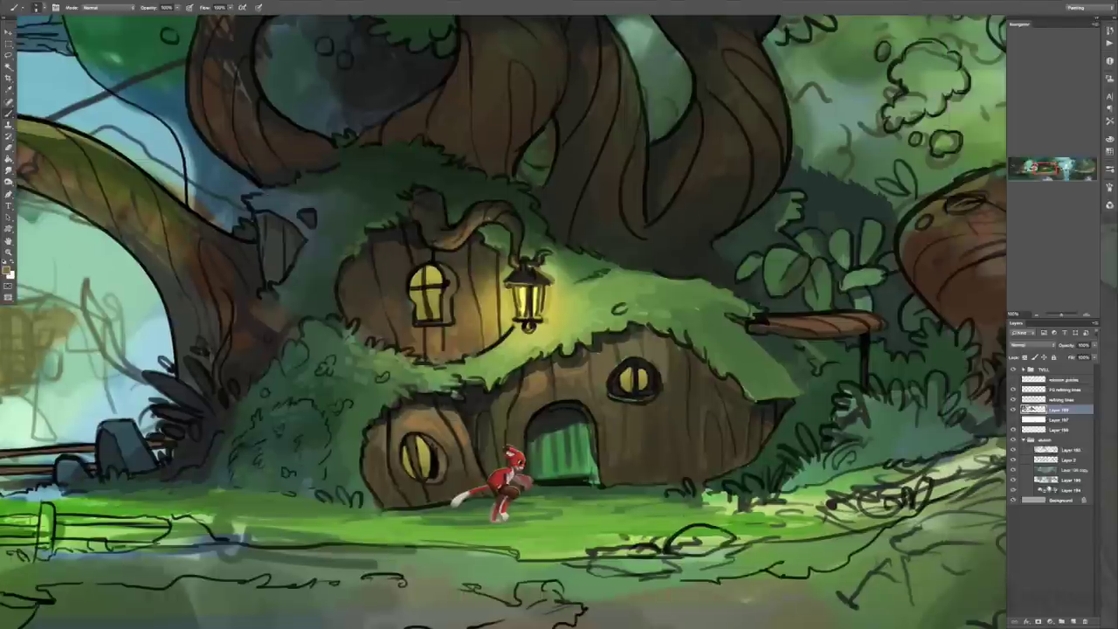
Sample a brown from the upper house wall and shade the wooden walls around the windows and door.
{"action": "left_click", "coordinate": [494, 297], "text": "alt"}
{"action": "left_click_drag", "start_coordinate": [445, 408], "coordinate": [384, 382]}
{"action": "right_click", "coordinate": [334, 384]}
{"action": "key", "text": "Escape"}
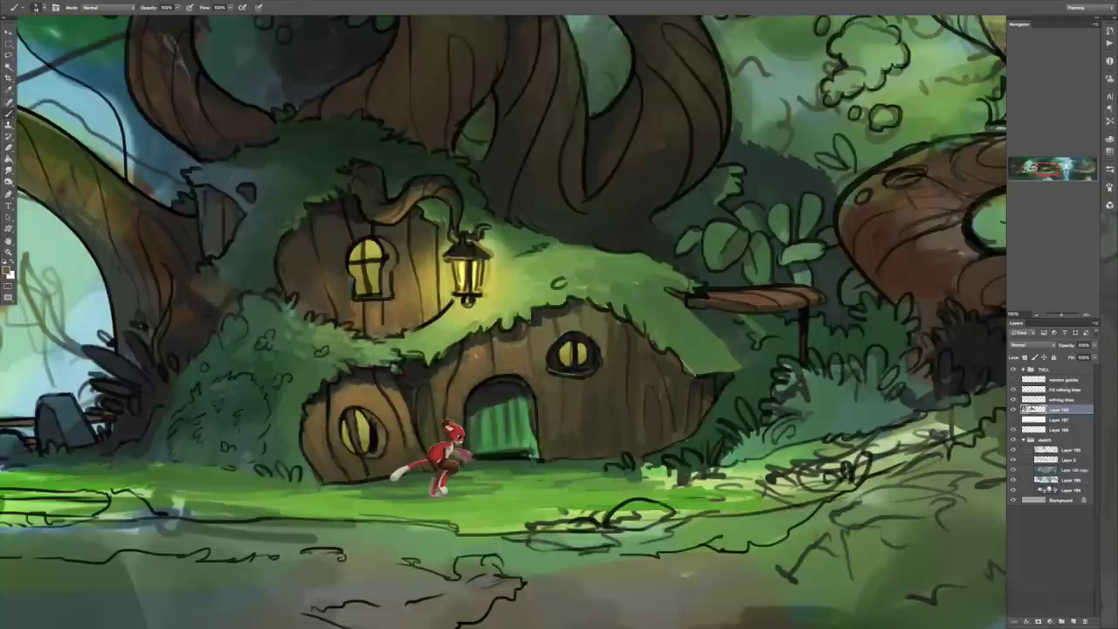
{"action": "left_click_drag", "start_coordinate": [594, 393], "coordinate": [609, 362]}
{"action": "right_click", "coordinate": [622, 289]}
{"action": "right_click", "coordinate": [485, 311]}
{"action": "right_click", "coordinate": [603, 351]}
{"action": "key", "text": "Escape"}
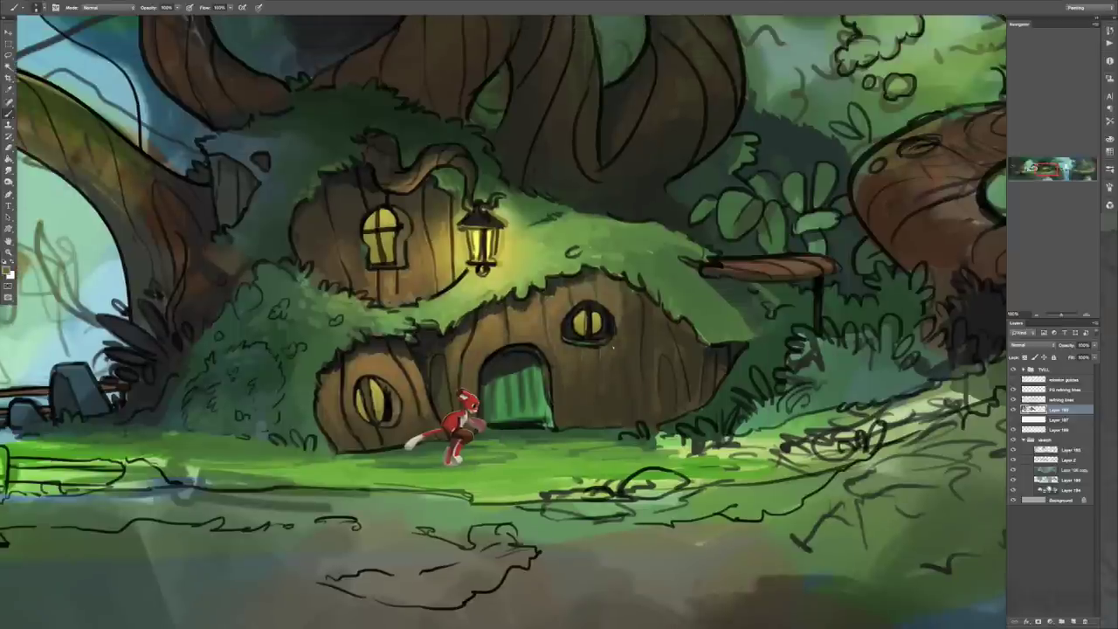
Glaze warm yellow light over the house's lower wooden walls around the round windows and door.
{"action": "right_click", "coordinate": [445, 348]}
{"action": "key", "text": "Escape"}
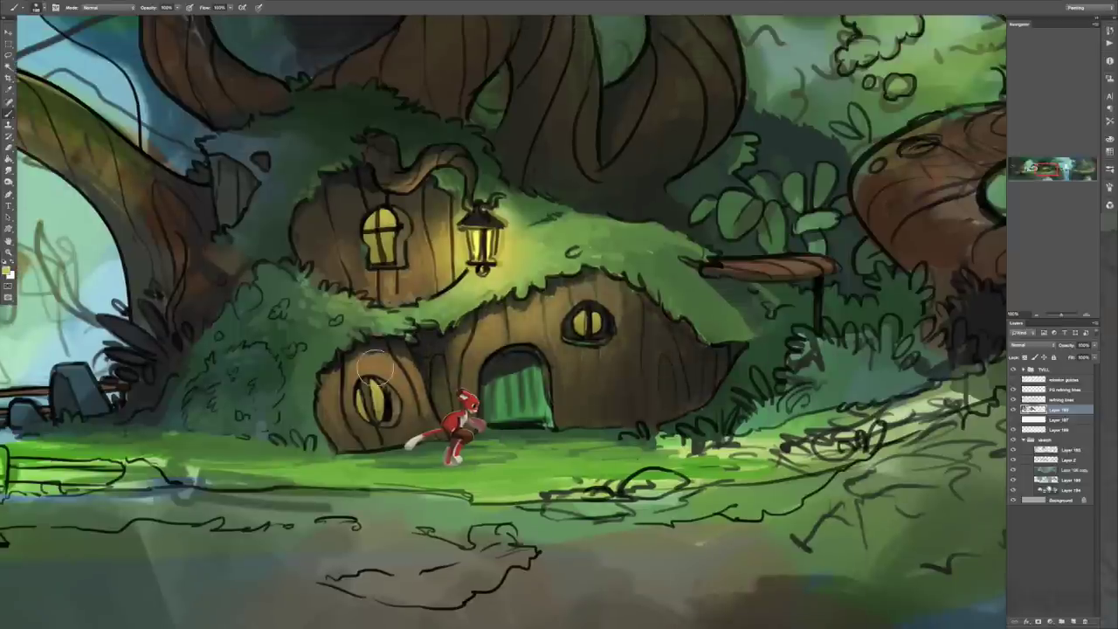
{"action": "left_click_drag", "start_coordinate": [725, 339], "coordinate": [655, 321]}
{"action": "right_click", "coordinate": [655, 321]}
{"action": "key", "text": "Escape"}
{"action": "left_click_drag", "start_coordinate": [393, 151], "coordinate": [594, 273]}
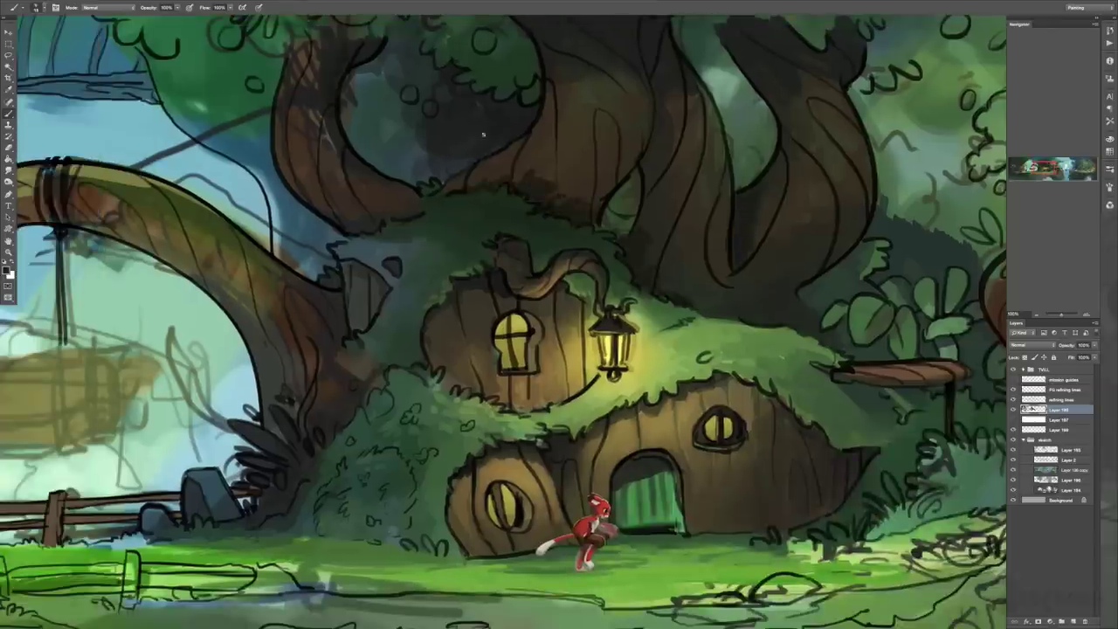
Colour the leaf cluster beside the twisted tree golden yellow and paint the tree's upper branches brown.
{"action": "left_click_drag", "start_coordinate": [483, 134], "coordinate": [440, 109]}
{"action": "left_click_drag", "start_coordinate": [716, 140], "coordinate": [437, 184]}
{"action": "mouse_move", "coordinate": [712, 144]}
{"action": "left_mouse_down"}
{"action": "mouse_move", "coordinate": [703, 175]}
{"action": "mouse_move", "coordinate": [699, 144]}
{"action": "left_mouse_up"}
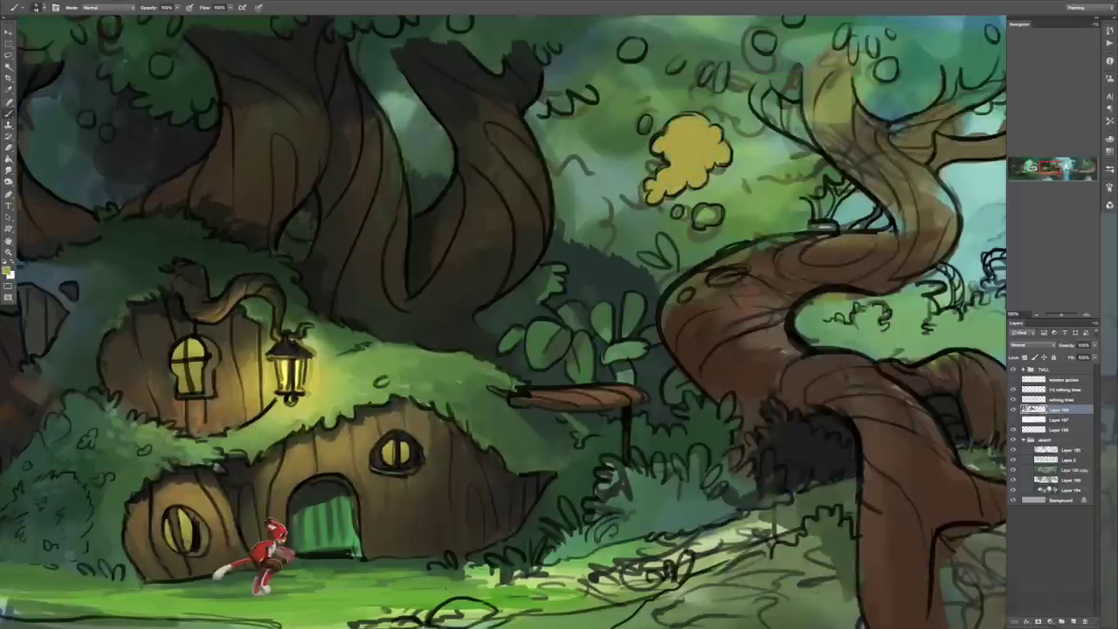
{"action": "left_click_drag", "start_coordinate": [611, 262], "coordinate": [465, 338]}
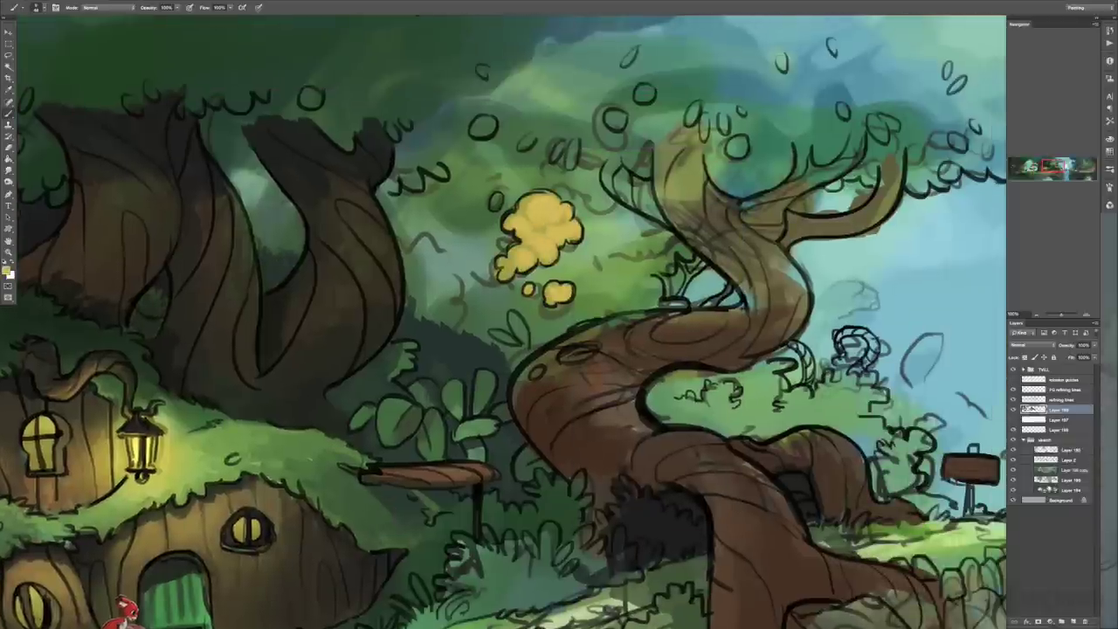
{"action": "right_click", "coordinate": [570, 220]}
{"action": "key", "text": "Escape"}
{"action": "left_click_drag", "start_coordinate": [437, 393], "coordinate": [768, 219]}
Brighten the lantern's glass and the lit window panes with pale yellow strokes.
{"action": "right_click", "coordinate": [465, 258]}
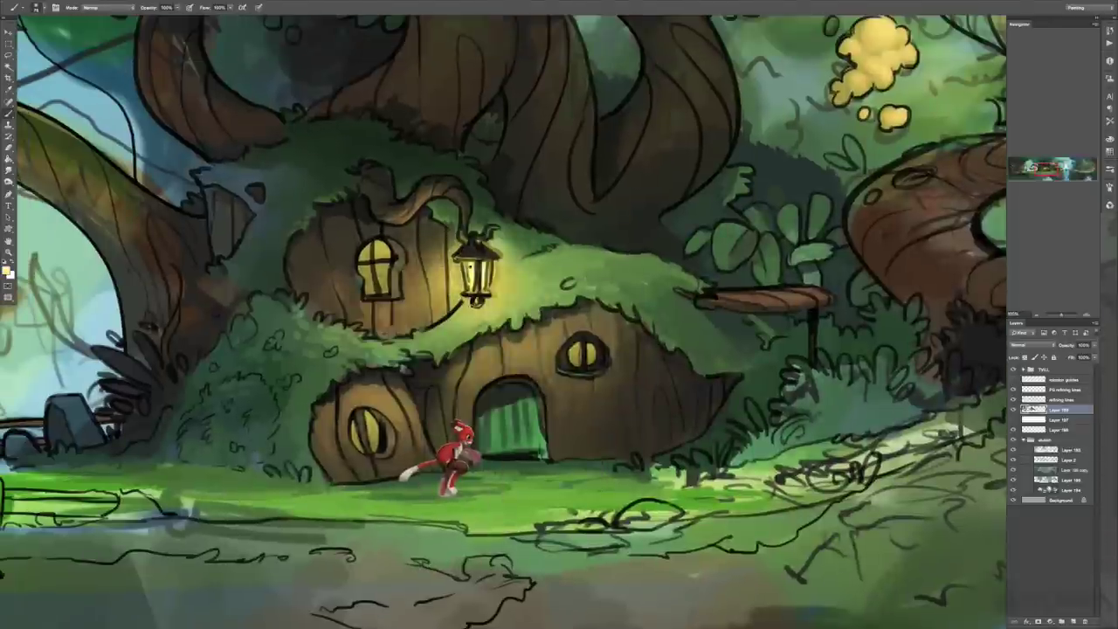
{"action": "right_click", "coordinate": [604, 353]}
{"action": "right_click", "coordinate": [424, 206]}
{"action": "key", "text": "Escape"}
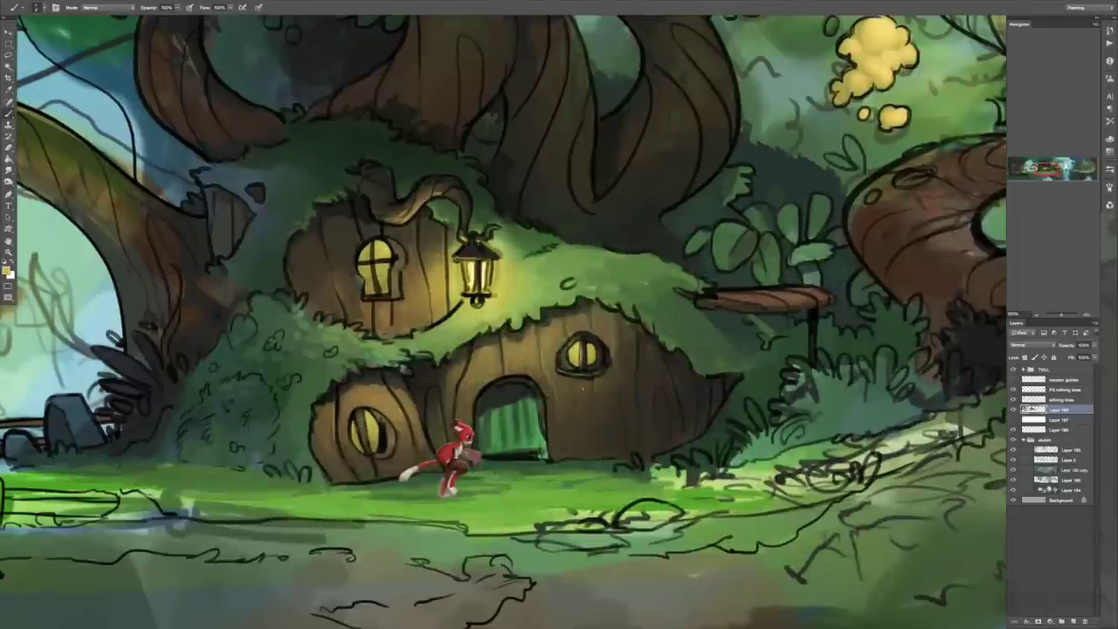
Paint the grassy mound between the house and the twisted tree dark green.
{"action": "key", "text": "ctrl+minus"}
{"action": "key", "text": "ctrl+minus"}
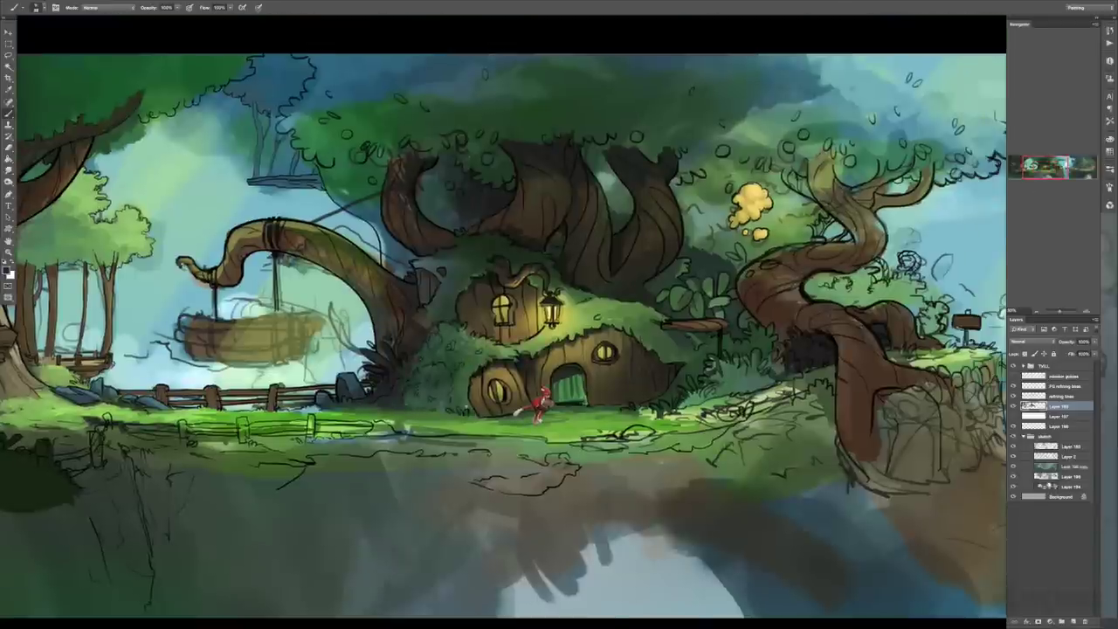
{"action": "left_click_drag", "start_coordinate": [647, 424], "coordinate": [803, 383]}
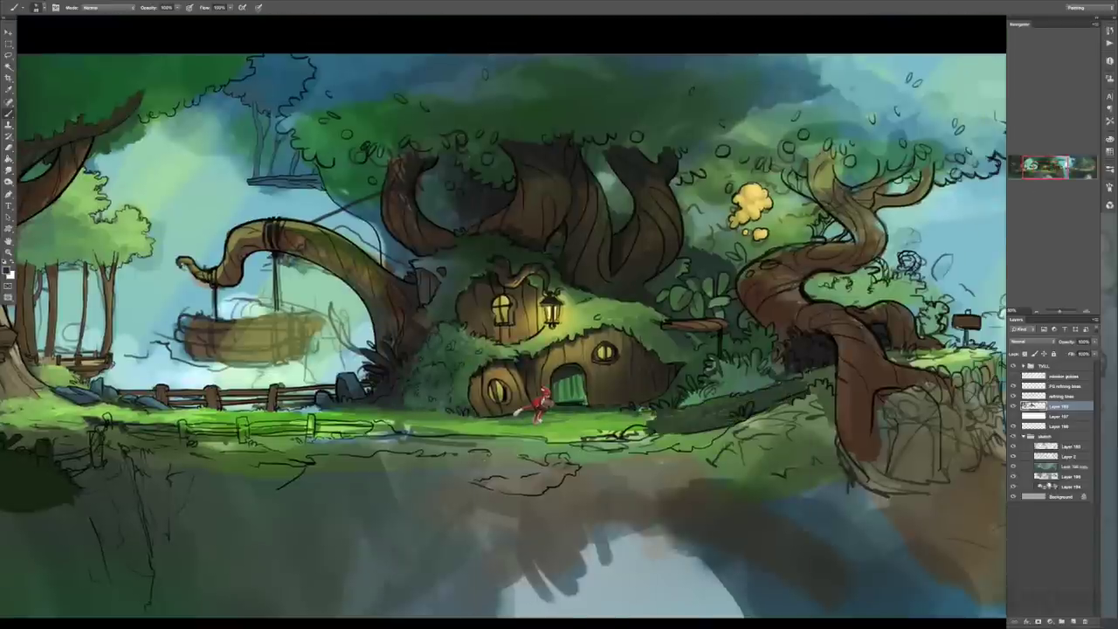
Paint green grass on the signpost cliff and floating island, and finish the twisted tree's branches in brown.
{"action": "scroll", "coordinate": [503, 337], "scroll_direction": "right", "scroll_amount": 3}
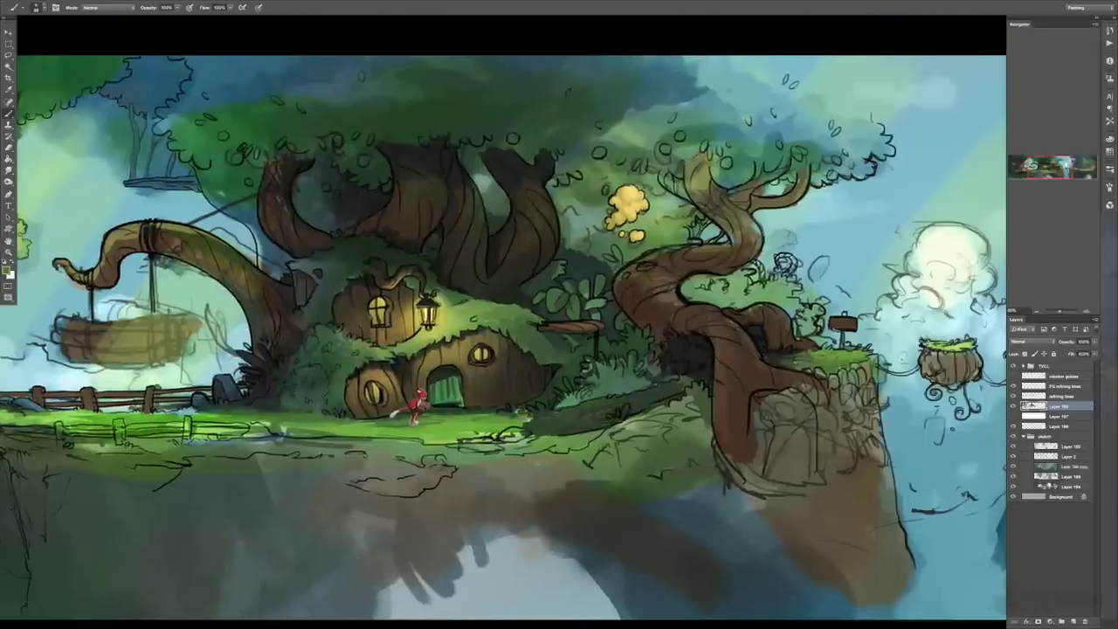
{"action": "left_click_drag", "start_coordinate": [766, 335], "coordinate": [691, 282]}
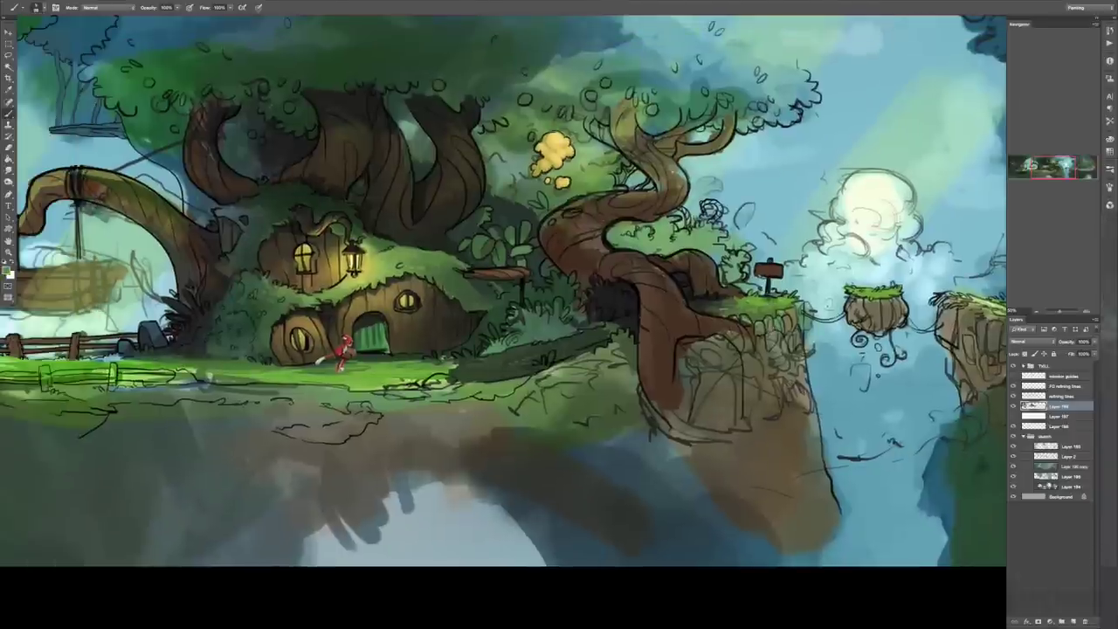
{"action": "left_click_drag", "start_coordinate": [734, 114], "coordinate": [621, 131]}
{"action": "scroll", "coordinate": [653, 175], "scroll_direction": "left", "scroll_amount": 5}
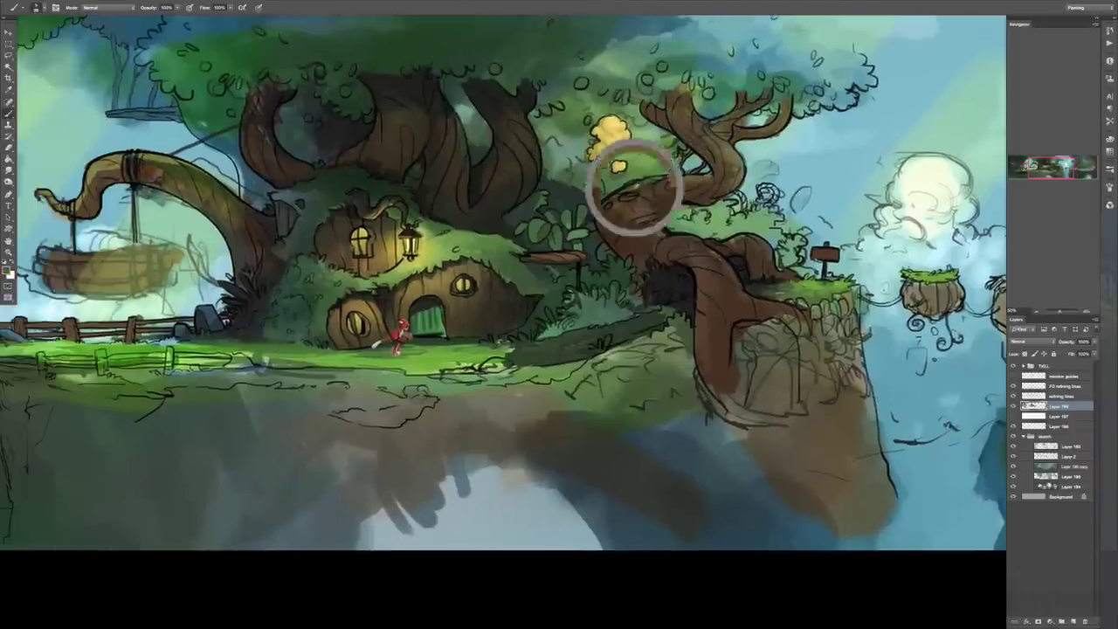
{"action": "scroll", "coordinate": [634, 187], "scroll_direction": "up", "scroll_amount": 3}
{"action": "scroll", "coordinate": [446, 201], "scroll_direction": "down", "scroll_amount": 2}
{"action": "scroll", "coordinate": [446, 201], "scroll_direction": "right", "scroll_amount": 1}
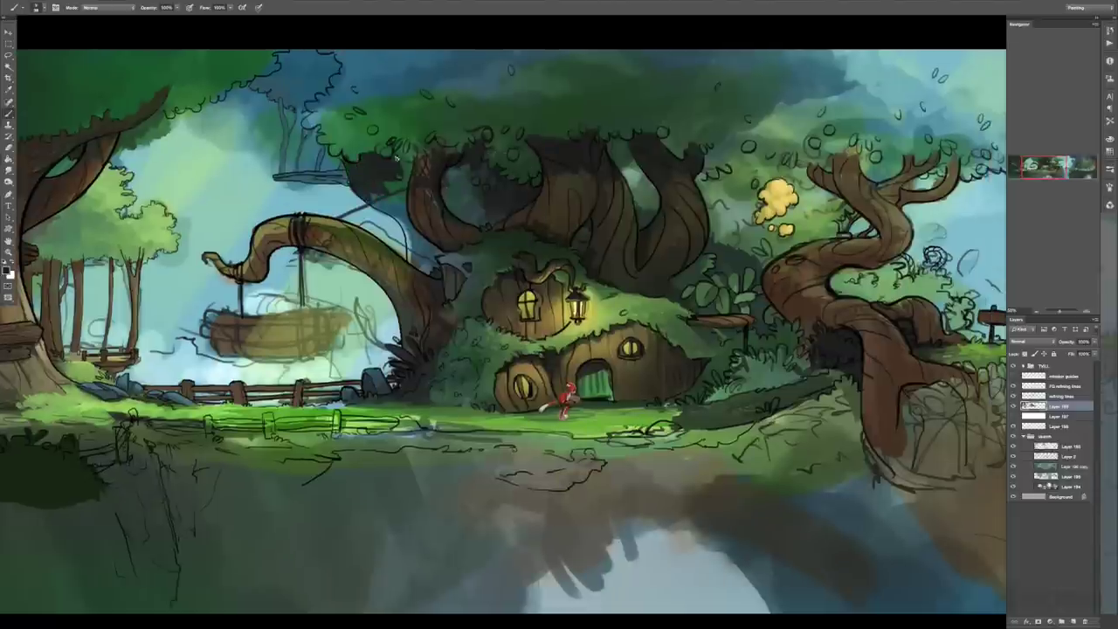
Fill the dark background trunk and hollows behind the large tree, and shade the hooked branch brown.
{"action": "left_click_drag", "start_coordinate": [426, 255], "coordinate": [495, 213]}
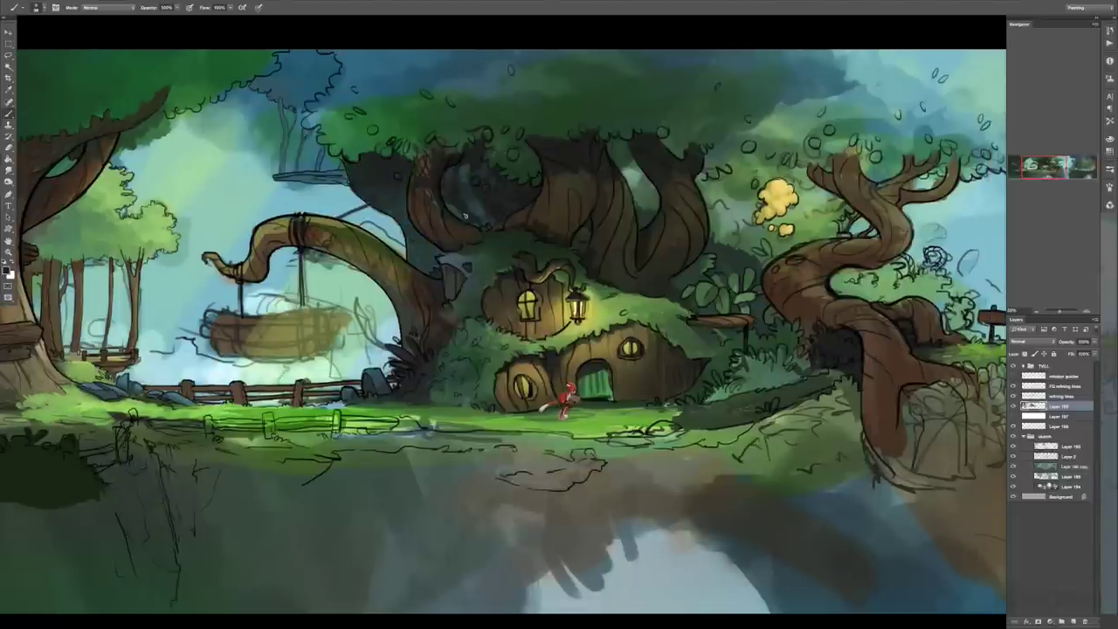
{"action": "scroll", "coordinate": [465, 214], "scroll_direction": "right", "scroll_amount": 2}
{"action": "left_click_drag", "start_coordinate": [296, 265], "coordinate": [328, 291]}
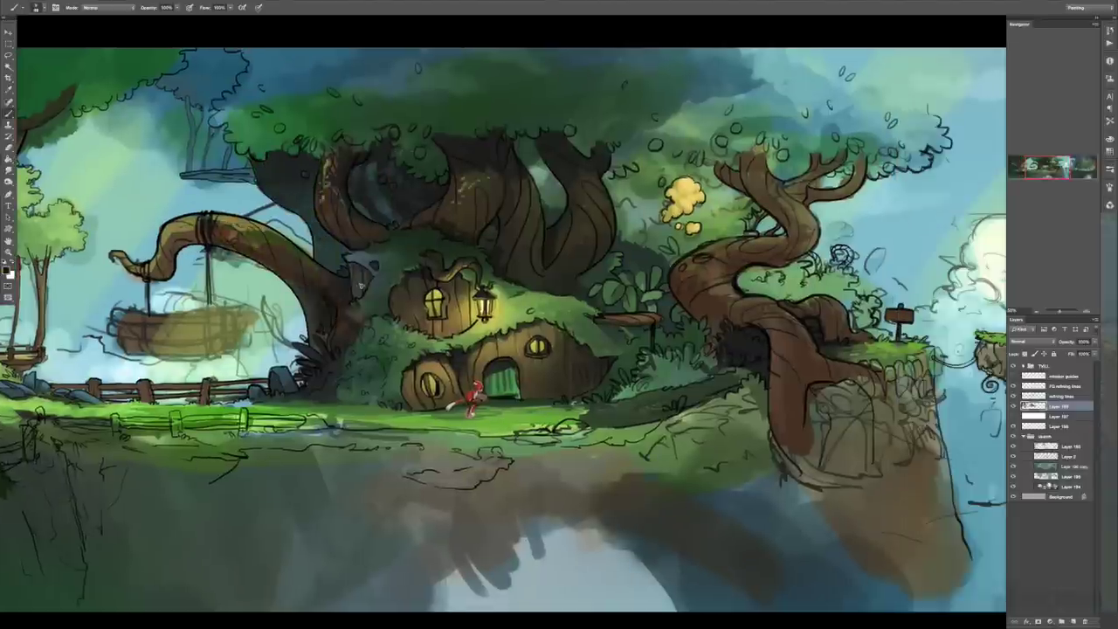
{"action": "left_click_drag", "start_coordinate": [324, 200], "coordinate": [257, 231]}
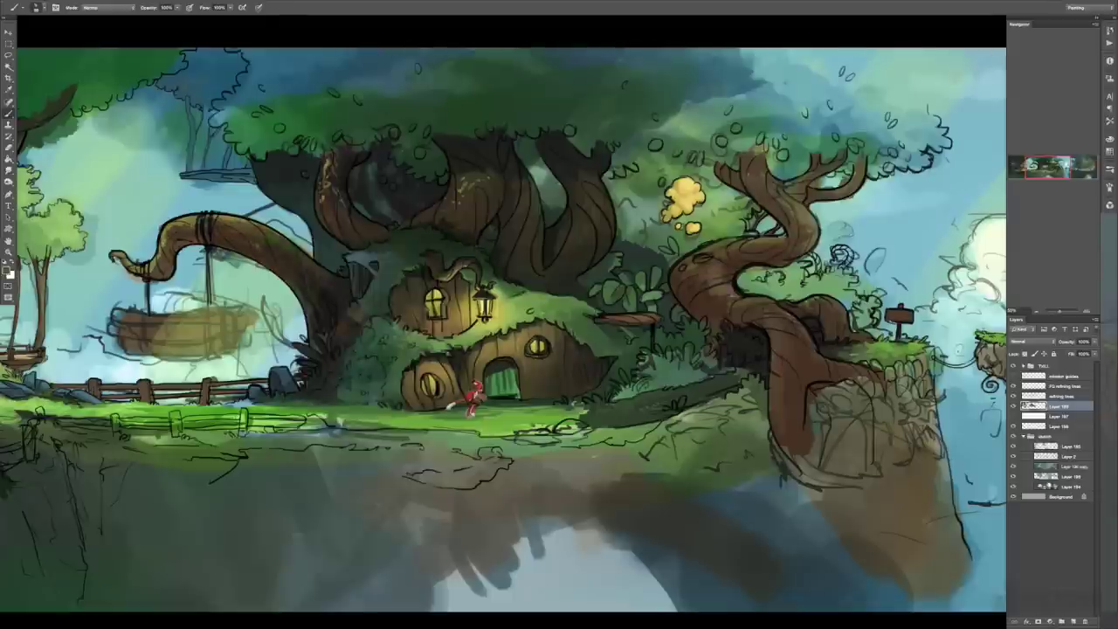
Colour the foreground fence brown with a new layer added, and paint the grass around it on the layer below.
{"action": "scroll", "coordinate": [503, 332], "scroll_direction": "left", "scroll_amount": 3}
{"action": "scroll", "coordinate": [504, 332], "scroll_direction": "right", "scroll_amount": 3}
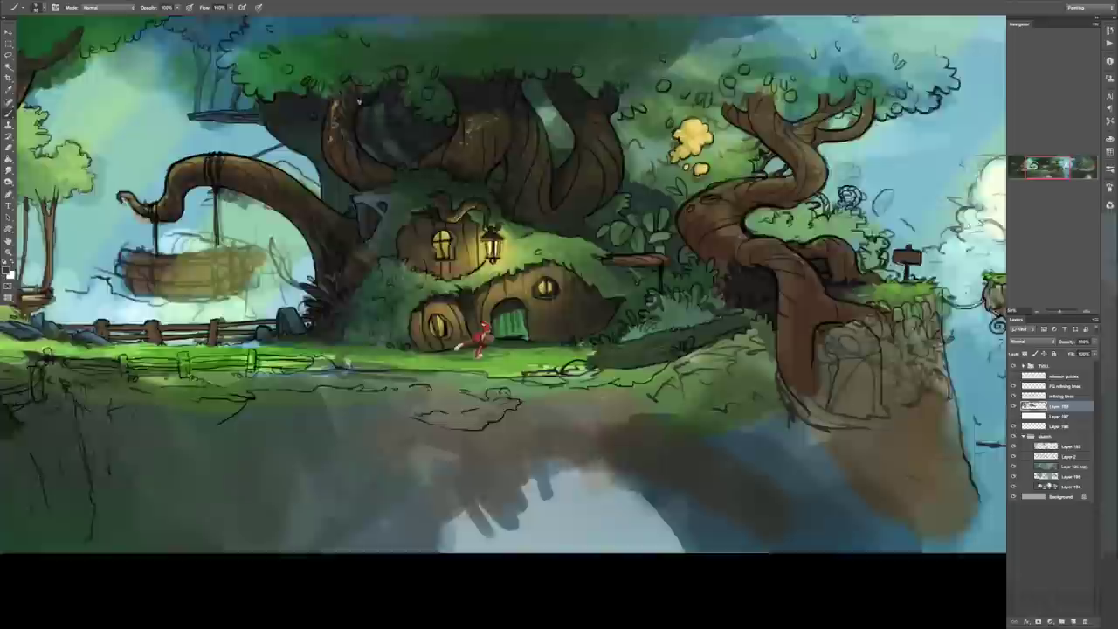
{"action": "scroll", "coordinate": [503, 332], "scroll_direction": "left", "scroll_amount": 9}
{"action": "scroll", "coordinate": [503, 332], "scroll_direction": "right", "scroll_amount": 4}
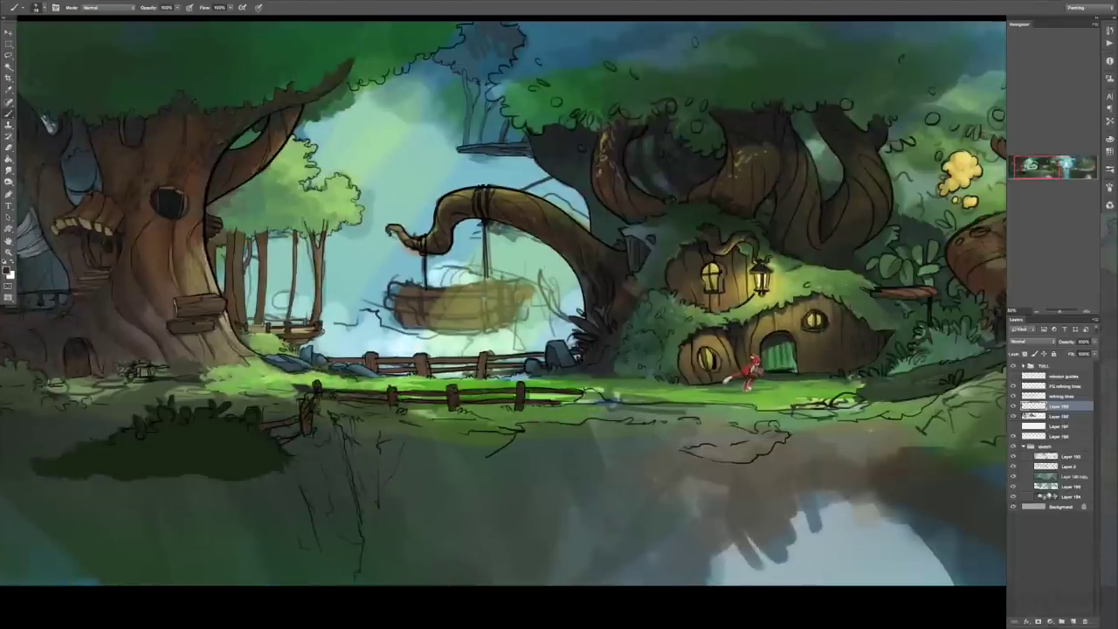
{"action": "key", "text": "alt+bracketleft"}
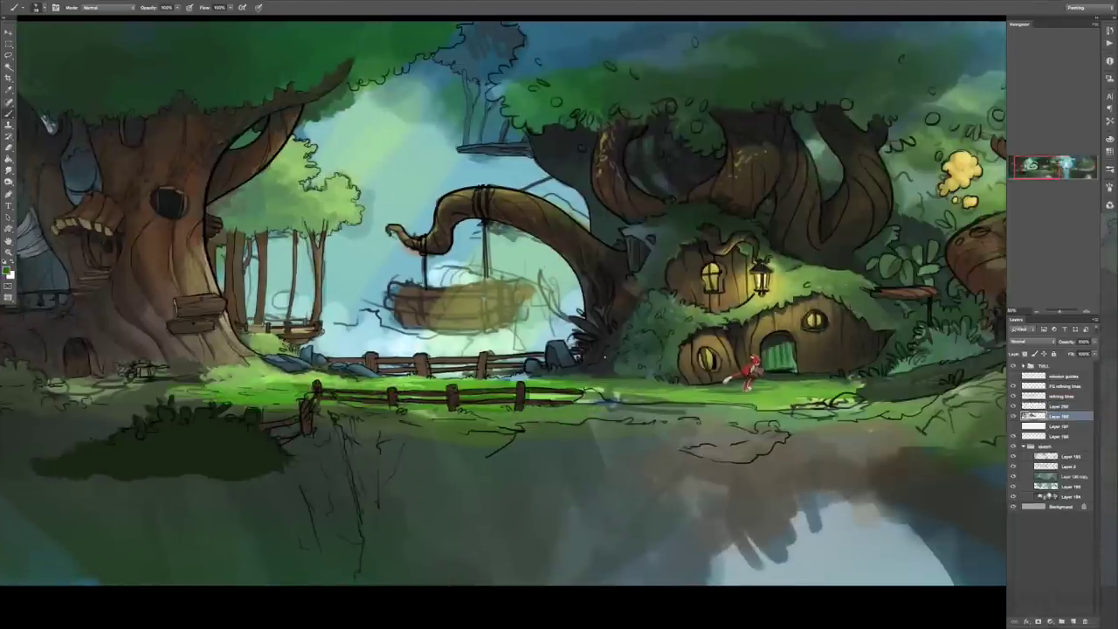
{"action": "left_click_drag", "start_coordinate": [218, 407], "coordinate": [290, 386]}
{"action": "left_click_drag", "start_coordinate": [254, 420], "coordinate": [402, 411]}
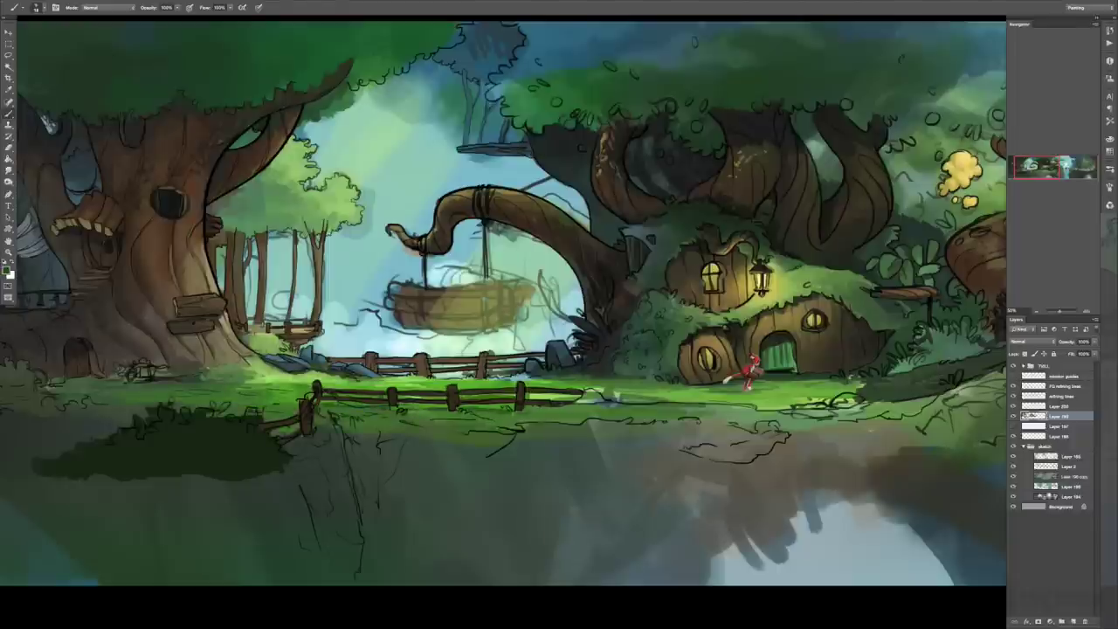
Switch to the upper layer and block in the cliff face beneath the foreground fence with dark strokes.
{"action": "scroll", "coordinate": [503, 332], "scroll_direction": "up", "scroll_amount": 2}
{"action": "scroll", "coordinate": [503, 332], "scroll_direction": "left", "scroll_amount": 2}
{"action": "key", "text": "alt+bracketright"}
{"action": "left_click_drag", "start_coordinate": [663, 463], "coordinate": [498, 533]}
{"action": "left_click_drag", "start_coordinate": [419, 463], "coordinate": [437, 594]}
{"action": "left_click_drag", "start_coordinate": [332, 463], "coordinate": [393, 611]}
Paint the recess beneath the twisted tree's roots dark blue-grey and darken the rock around it.
{"action": "scroll", "coordinate": [754, 467], "scroll_direction": "right", "scroll_amount": 20}
{"action": "scroll", "coordinate": [754, 467], "scroll_direction": "down", "scroll_amount": 1}
{"action": "left_click_drag", "start_coordinate": [804, 350], "coordinate": [786, 489]}
{"action": "mouse_move", "coordinate": [769, 358]}
{"action": "left_mouse_down"}
{"action": "mouse_move", "coordinate": [821, 489]}
{"action": "mouse_move", "coordinate": [664, 481]}
{"action": "left_mouse_up"}
{"action": "scroll", "coordinate": [637, 358], "scroll_direction": "left", "scroll_amount": 11}
{"action": "right_click", "coordinate": [758, 360]}
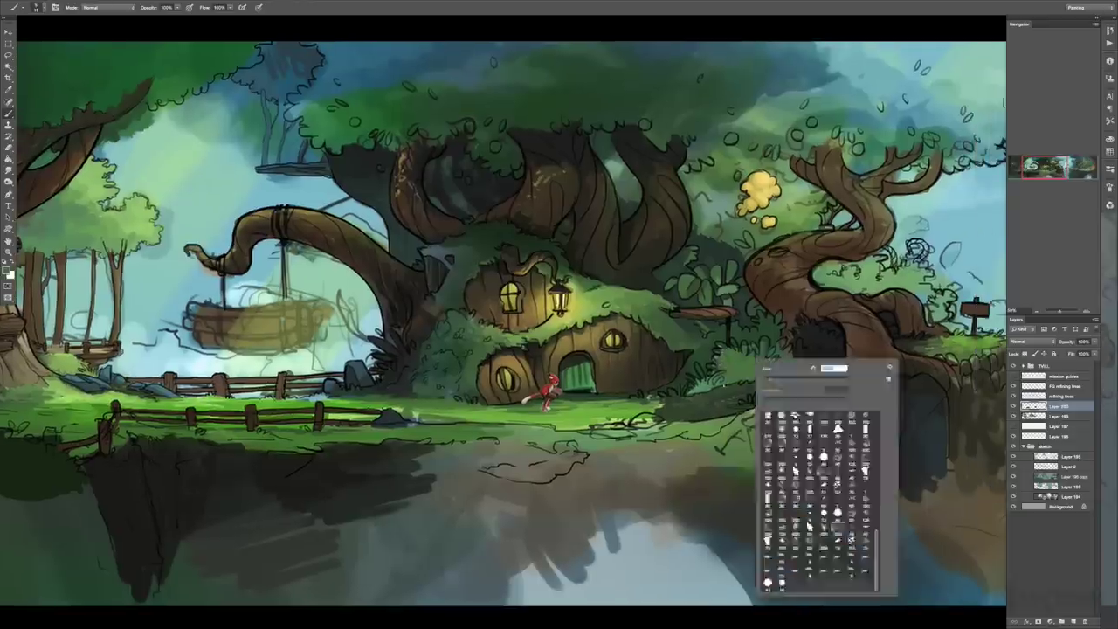
{"action": "key", "text": "Escape"}
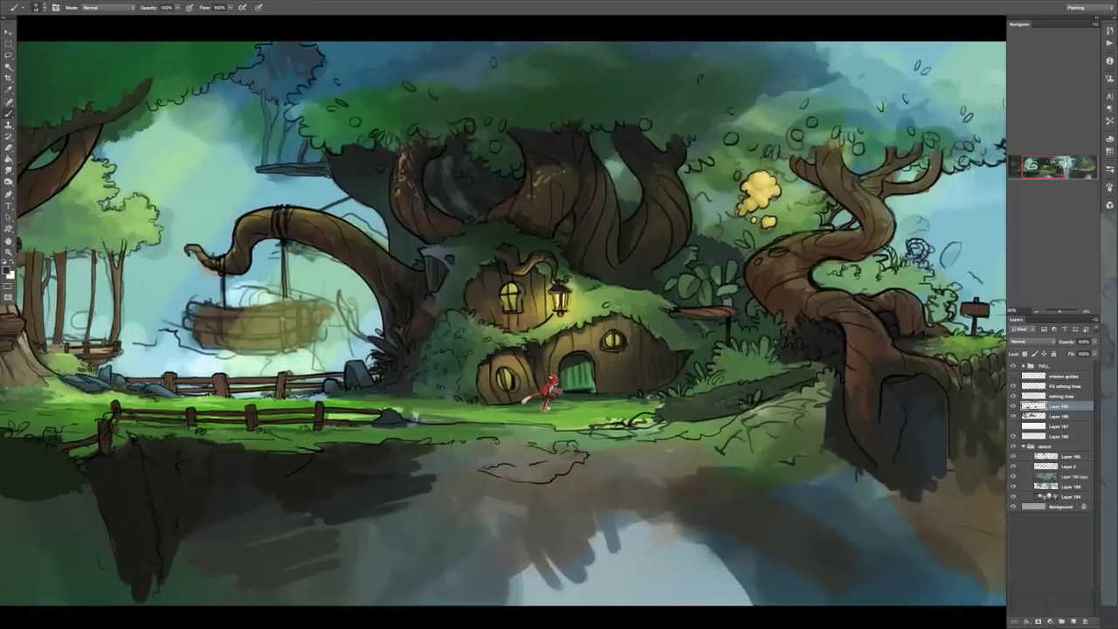
Shade the side of the cliff below the signpost with dark and brown vertical strokes on the lower paint layer.
{"action": "scroll", "coordinate": [776, 343], "scroll_direction": "left", "scroll_amount": 4}
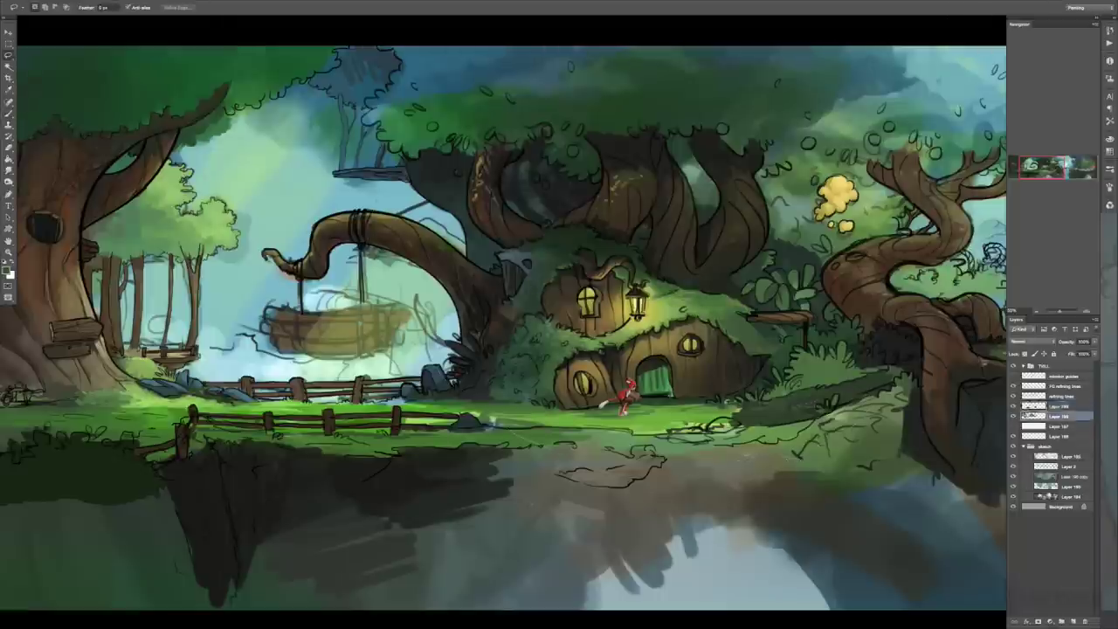
{"action": "scroll", "coordinate": [503, 314], "scroll_direction": "right", "scroll_amount": 20}
{"action": "left_click_drag", "start_coordinate": [465, 442], "coordinate": [501, 515]}
{"action": "scroll", "coordinate": [440, 304], "scroll_direction": "left", "scroll_amount": 13}
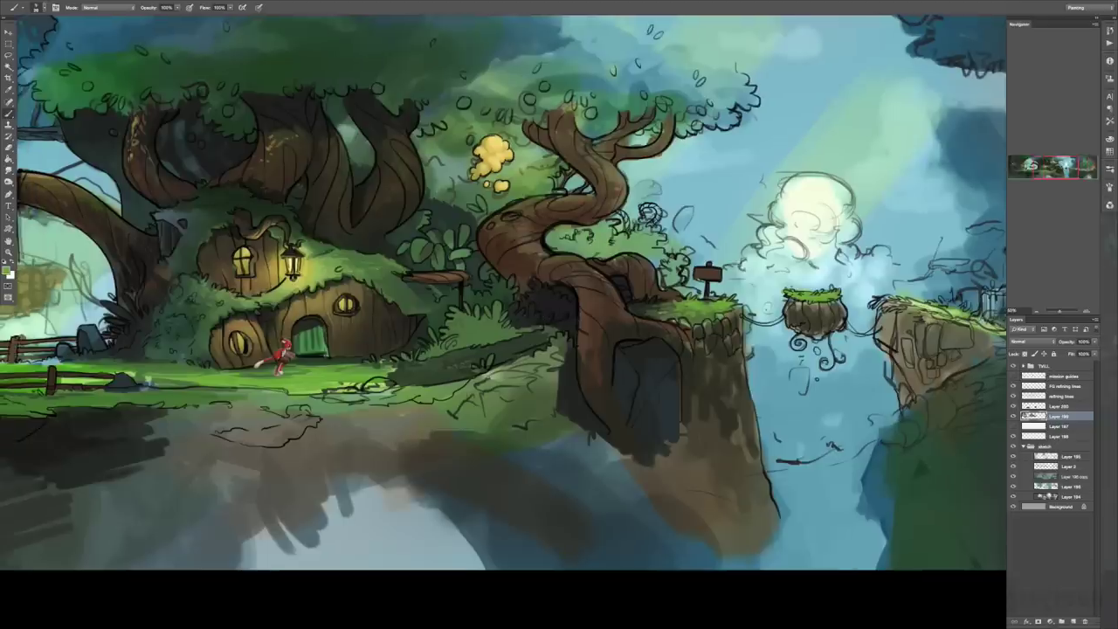
{"action": "right_click", "coordinate": [704, 337]}
{"action": "key", "text": "Escape"}
{"action": "scroll", "coordinate": [504, 314], "scroll_direction": "right", "scroll_amount": 6}
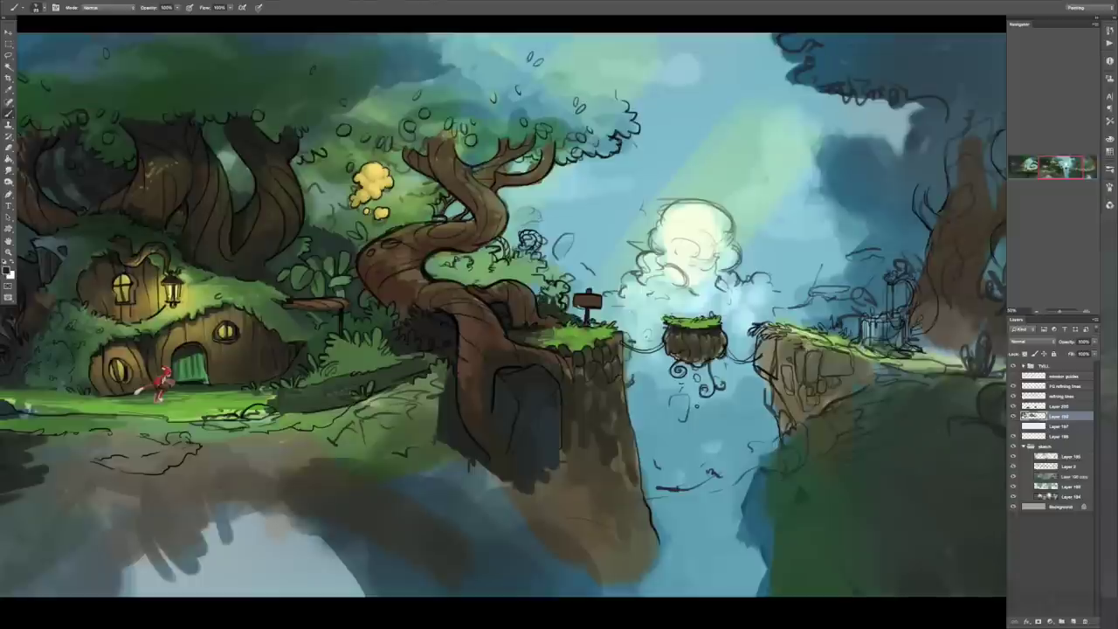
Darken the bushes behind the twisted tree and fill its upper leaves with muted green.
{"action": "mouse_move", "coordinate": [489, 255]}
{"action": "left_mouse_down"}
{"action": "mouse_move", "coordinate": [436, 266]}
{"action": "mouse_move", "coordinate": [491, 280]}
{"action": "left_mouse_up"}
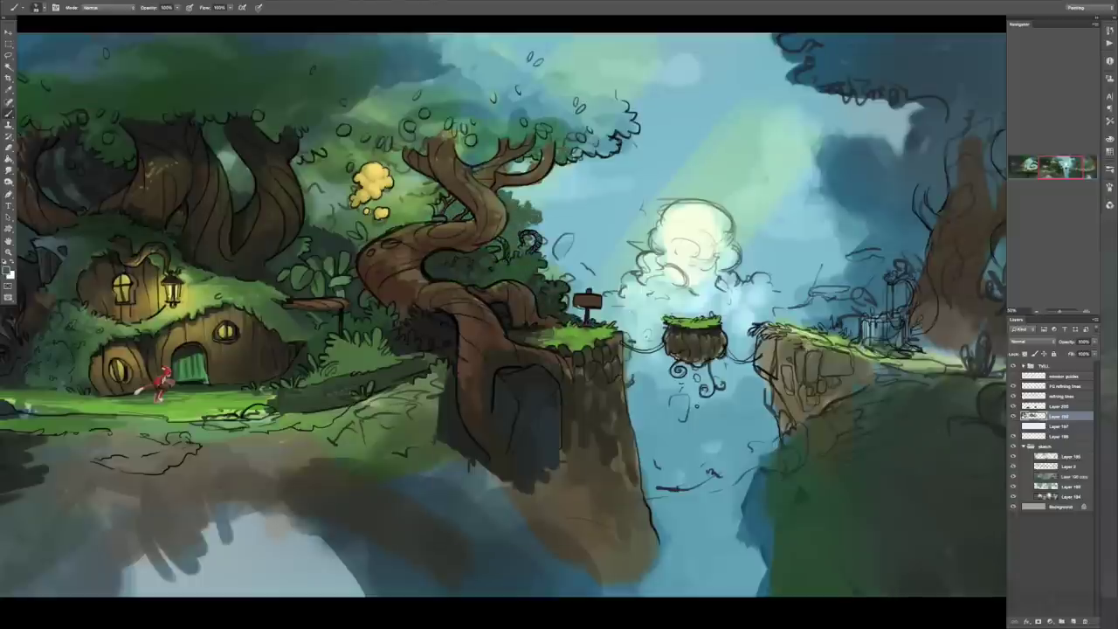
{"action": "scroll", "coordinate": [504, 305], "scroll_direction": "right", "scroll_amount": 7}
{"action": "scroll", "coordinate": [503, 305], "scroll_direction": "down", "scroll_amount": 3}
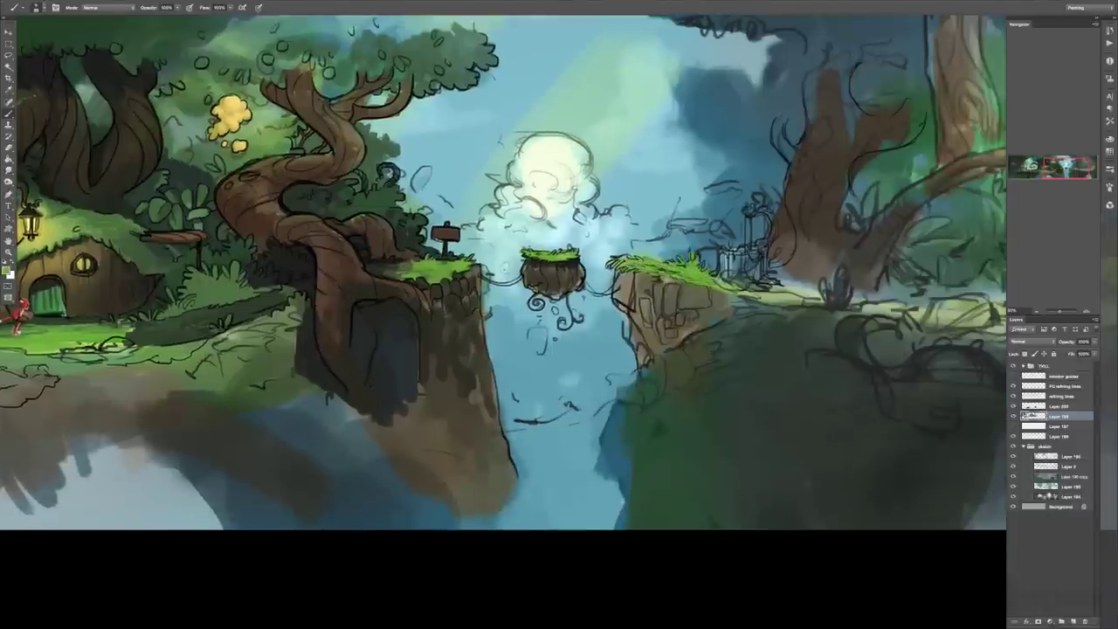
Paint the stump on the far cliff brown, with a yellow-green curled stem, and extend the bright grass along the cliff top.
{"action": "scroll", "coordinate": [503, 271], "scroll_direction": "right", "scroll_amount": 12}
{"action": "scroll", "coordinate": [503, 271], "scroll_direction": "down", "scroll_amount": 2}
{"action": "scroll", "coordinate": [503, 271], "scroll_direction": "left", "scroll_amount": 17}
{"action": "scroll", "coordinate": [504, 271], "scroll_direction": "up", "scroll_amount": 3}
{"action": "mouse_move", "coordinate": [844, 291]}
{"action": "left_mouse_down"}
{"action": "mouse_move", "coordinate": [874, 316]}
{"action": "mouse_move", "coordinate": [853, 298]}
{"action": "left_mouse_up"}
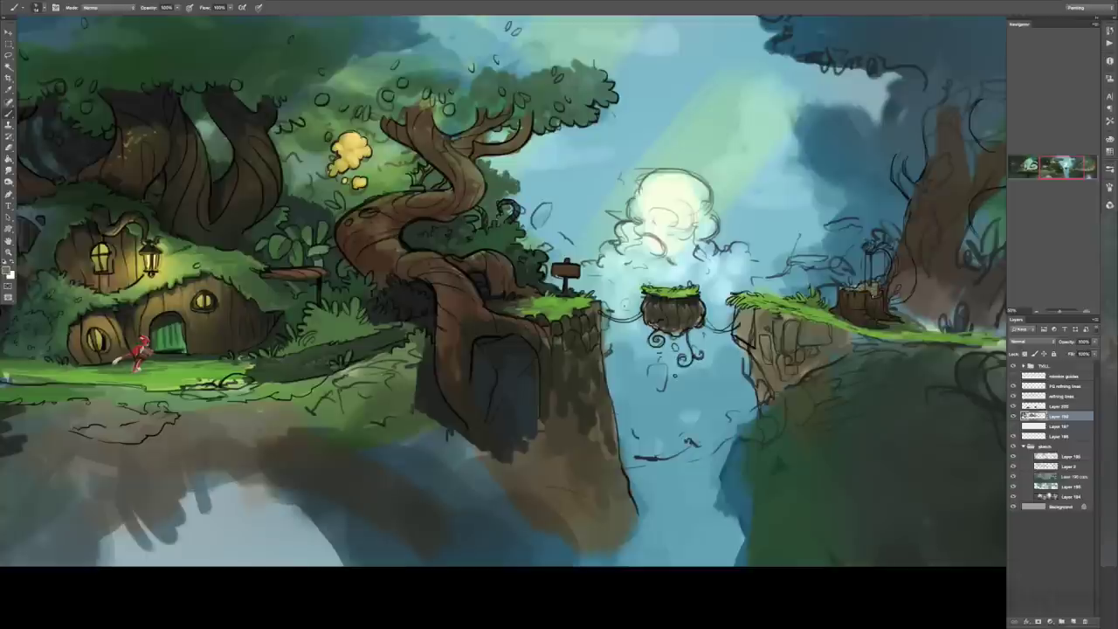
{"action": "scroll", "coordinate": [503, 288], "scroll_direction": "left", "scroll_amount": 5}
{"action": "scroll", "coordinate": [503, 288], "scroll_direction": "left", "scroll_amount": 20}
{"action": "scroll", "coordinate": [503, 288], "scroll_direction": "up", "scroll_amount": 4}
{"action": "scroll", "coordinate": [503, 289], "scroll_direction": "right", "scroll_amount": 20}
{"action": "scroll", "coordinate": [503, 288], "scroll_direction": "down", "scroll_amount": 3}
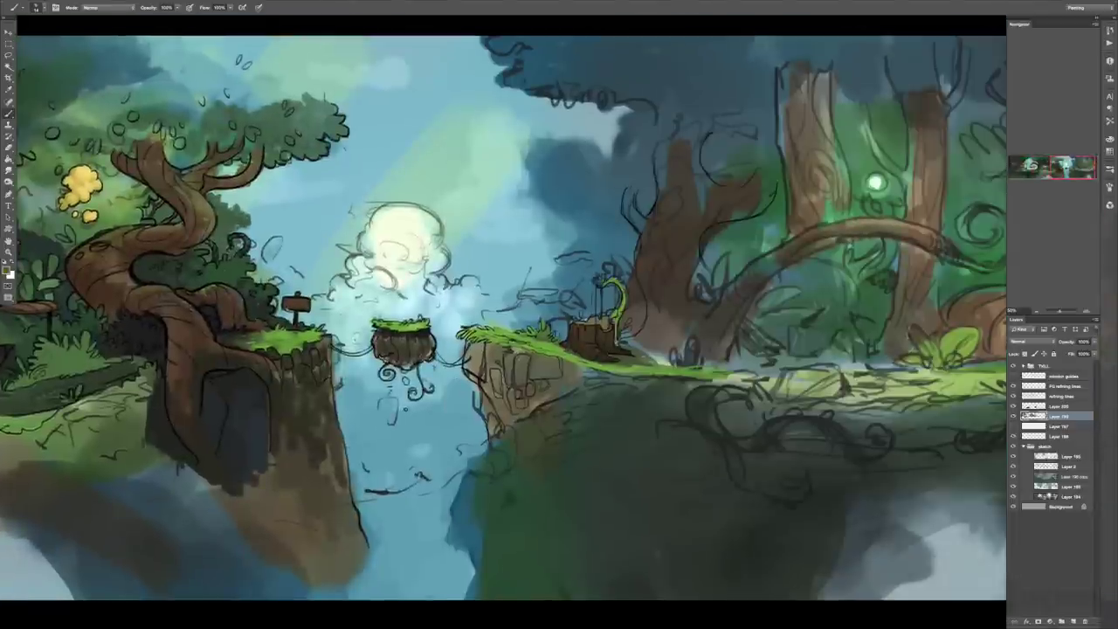
Block in the bare tree on the far cliff in dark brown and darken the rock face at the cliff's edge.
{"action": "left_click_drag", "start_coordinate": [679, 297], "coordinate": [691, 336]}
{"action": "scroll", "coordinate": [503, 307], "scroll_direction": "right", "scroll_amount": 3}
{"action": "scroll", "coordinate": [503, 307], "scroll_direction": "down", "scroll_amount": 2}
{"action": "mouse_move", "coordinate": [681, 140]}
{"action": "left_mouse_down"}
{"action": "mouse_move", "coordinate": [686, 297]}
{"action": "mouse_move", "coordinate": [659, 367]}
{"action": "left_mouse_up"}
{"action": "left_click_drag", "start_coordinate": [742, 262], "coordinate": [786, 385]}
{"action": "scroll", "coordinate": [503, 308], "scroll_direction": "left", "scroll_amount": 10}
{"action": "scroll", "coordinate": [503, 307], "scroll_direction": "down", "scroll_amount": 3}
{"action": "mouse_move", "coordinate": [622, 297]}
{"action": "left_mouse_down"}
{"action": "mouse_move", "coordinate": [648, 420]}
{"action": "mouse_move", "coordinate": [750, 353]}
{"action": "left_mouse_up"}
{"action": "left_click_drag", "start_coordinate": [699, 314], "coordinate": [659, 303]}
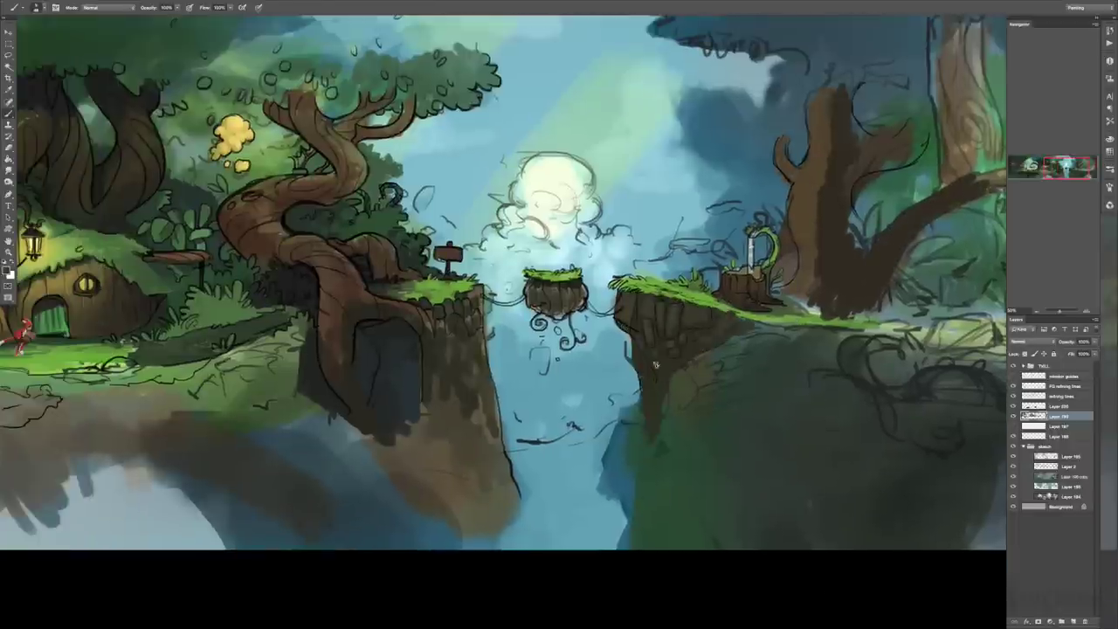
Add a new layer and dab warm yellow glowing speckles on the trunks above the house and on the large face tree.
{"action": "scroll", "coordinate": [503, 288], "scroll_direction": "right", "scroll_amount": 8}
{"action": "scroll", "coordinate": [503, 289], "scroll_direction": "left", "scroll_amount": 6}
{"action": "scroll", "coordinate": [503, 288], "scroll_direction": "left", "scroll_amount": 18}
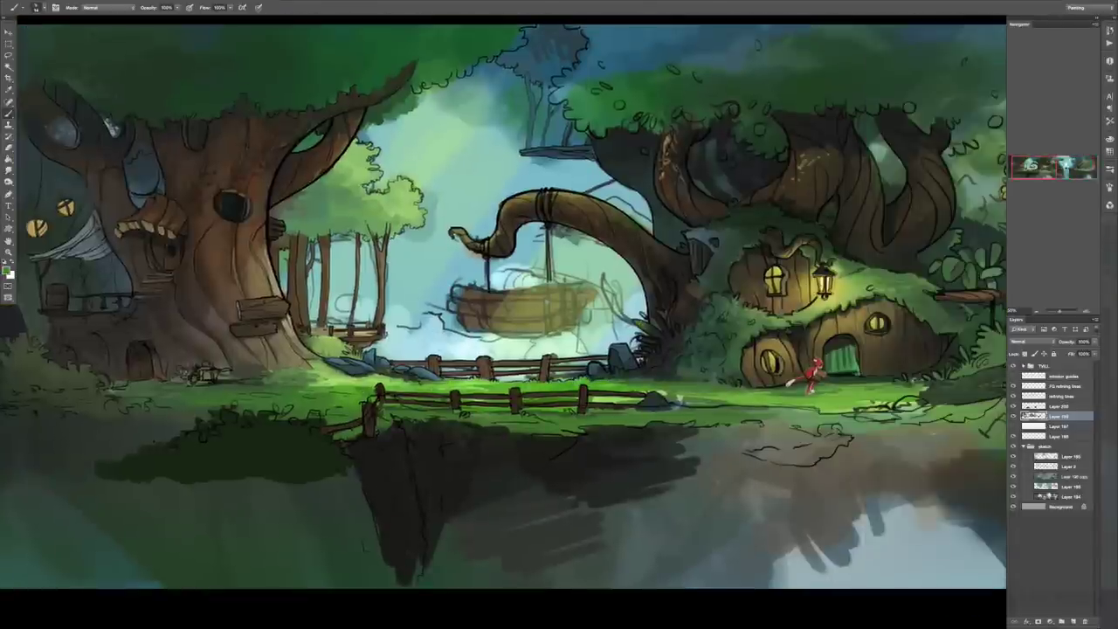
{"action": "scroll", "coordinate": [503, 307], "scroll_direction": "down", "scroll_amount": 3}
{"action": "scroll", "coordinate": [503, 308], "scroll_direction": "right", "scroll_amount": 10}
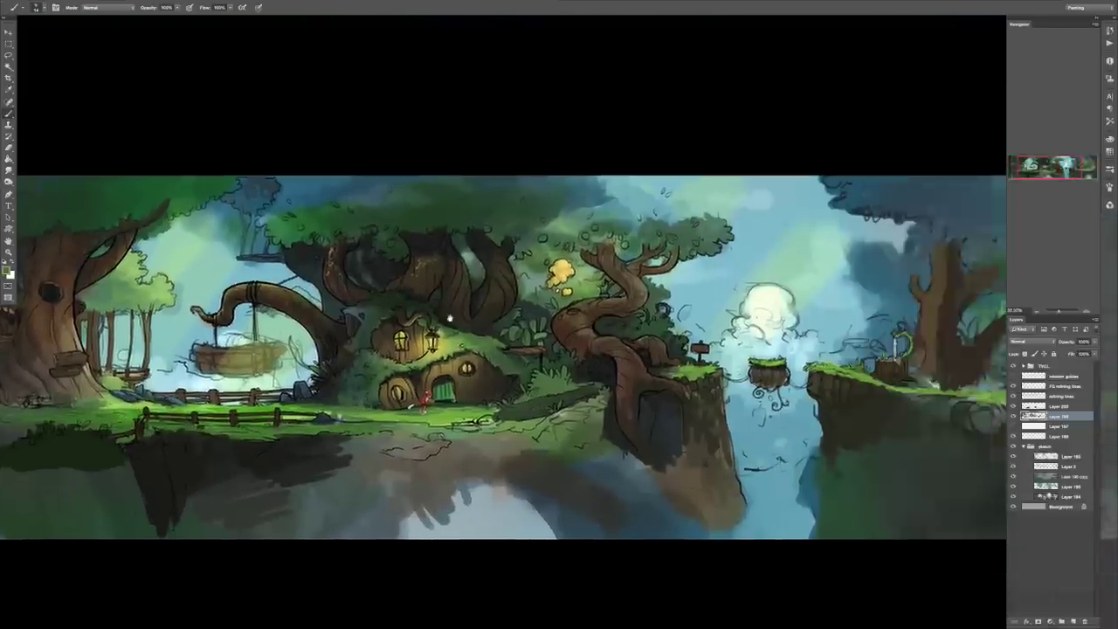
{"action": "right_click", "coordinate": [547, 287]}
{"action": "left_click", "coordinate": [535, 285]}
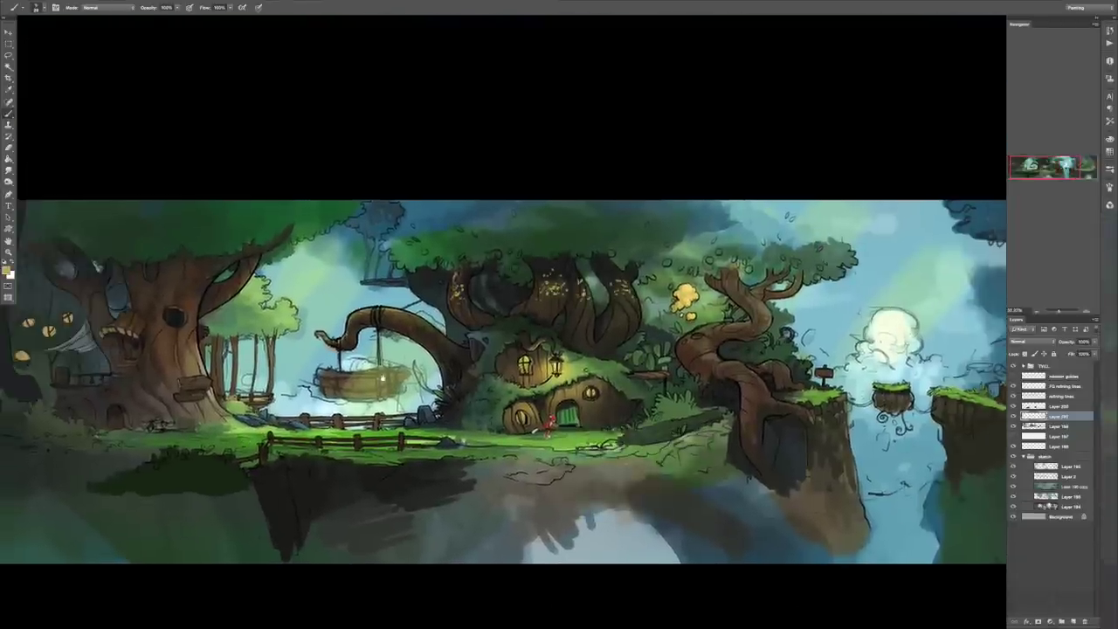
{"action": "scroll", "coordinate": [393, 279], "scroll_direction": "left", "scroll_amount": 5}
{"action": "scroll", "coordinate": [393, 279], "scroll_direction": "up", "scroll_amount": 2}
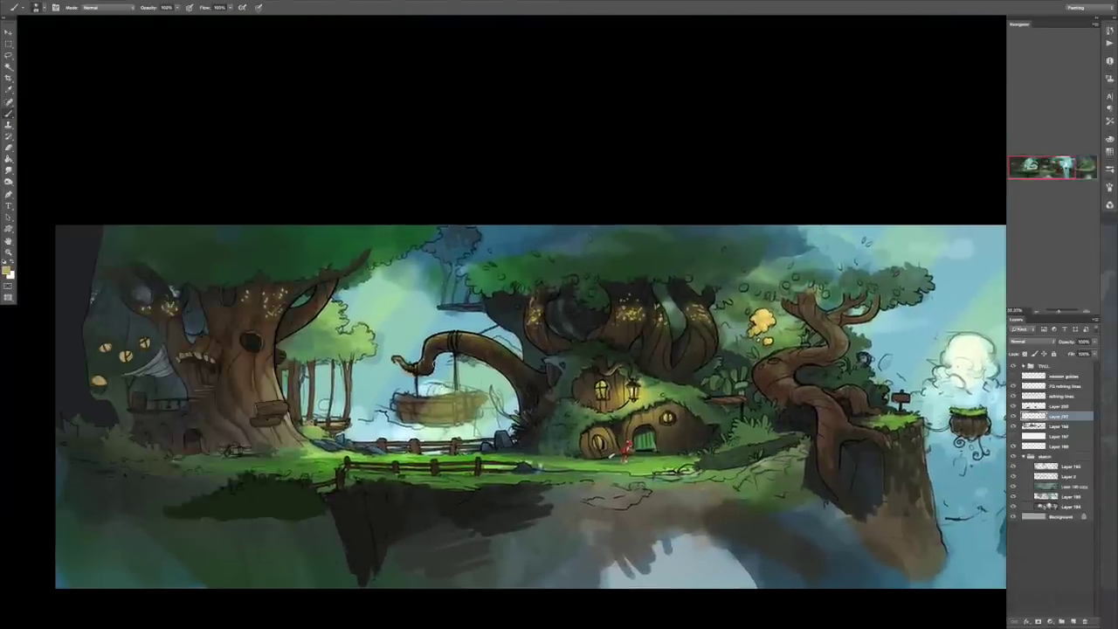
Try a tall grey foreground trunk across the gap between the cliffs on a new layer.
{"action": "key", "text": "ctrl+shift+alt+n"}
{"action": "scroll", "coordinate": [809, 301], "scroll_direction": "down", "scroll_amount": 3}
{"action": "scroll", "coordinate": [809, 302], "scroll_direction": "right", "scroll_amount": 8}
{"action": "right_click", "coordinate": [808, 301]}
{"action": "key", "text": "Escape"}
{"action": "key", "text": "v"}
{"action": "key", "text": "ctrl+u"}
{"action": "key", "text": "Return"}
{"action": "left_click_drag", "start_coordinate": [628, 404], "coordinate": [642, 405]}
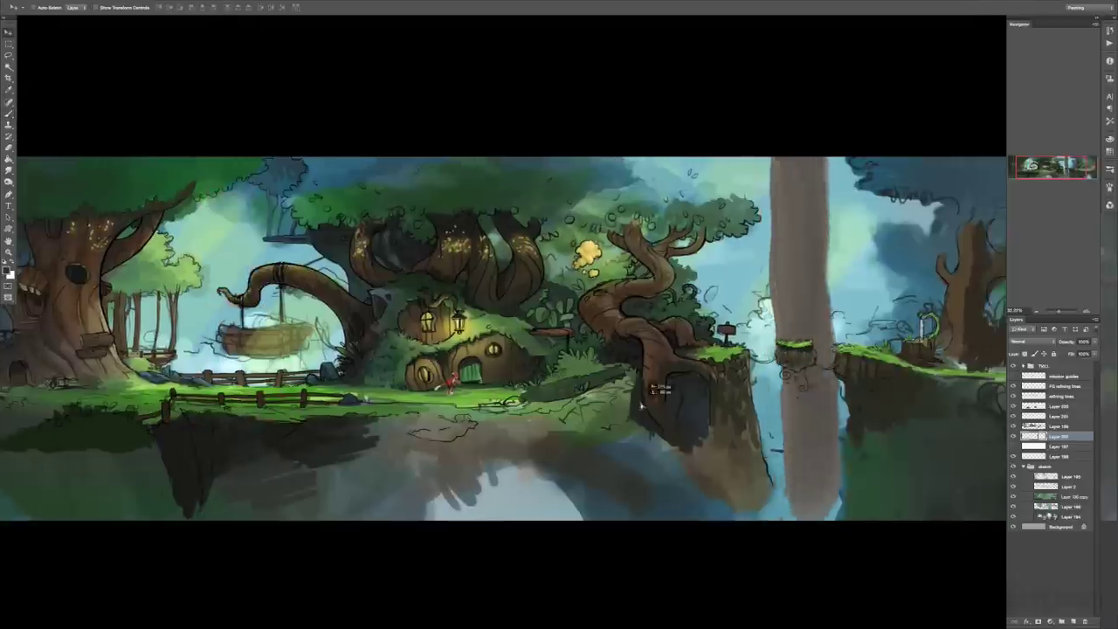
{"action": "key", "text": "ctrl+z"}
{"action": "key", "text": "b"}
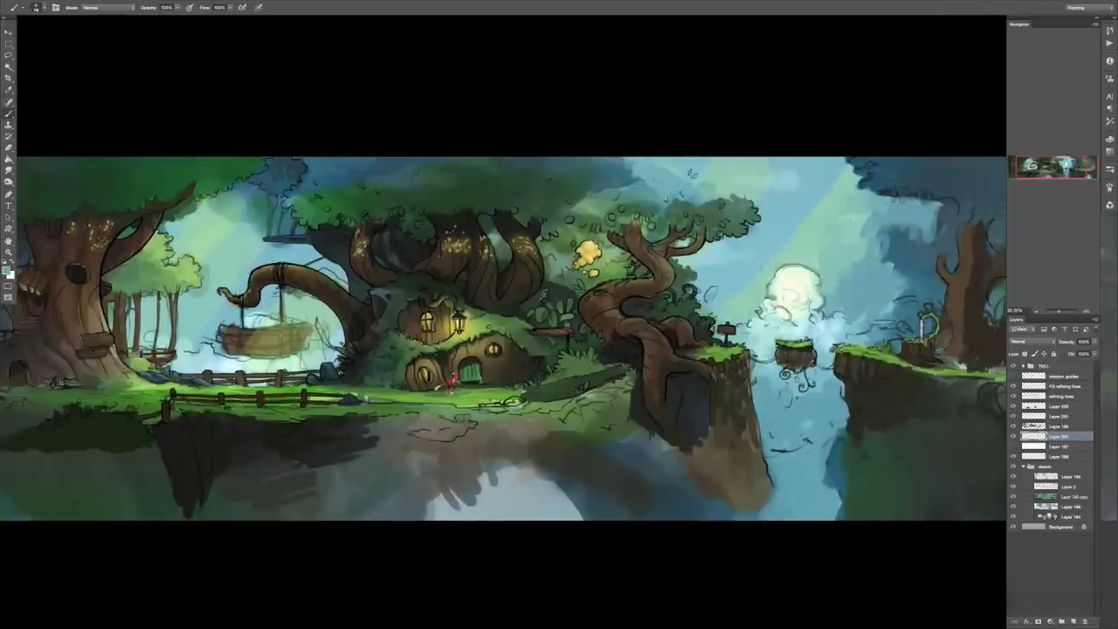
Merge the extra layer down and paint a green grass slope below the fence and a blue-grey rock near the house.
{"action": "scroll", "coordinate": [503, 339], "scroll_direction": "down", "scroll_amount": 3}
{"action": "scroll", "coordinate": [503, 339], "scroll_direction": "left", "scroll_amount": 2}
{"action": "key", "text": "ctrl+e"}
{"action": "left_click_drag", "start_coordinate": [410, 362], "coordinate": [450, 374]}
{"action": "right_click", "coordinate": [524, 328]}
{"action": "key", "text": "Escape"}
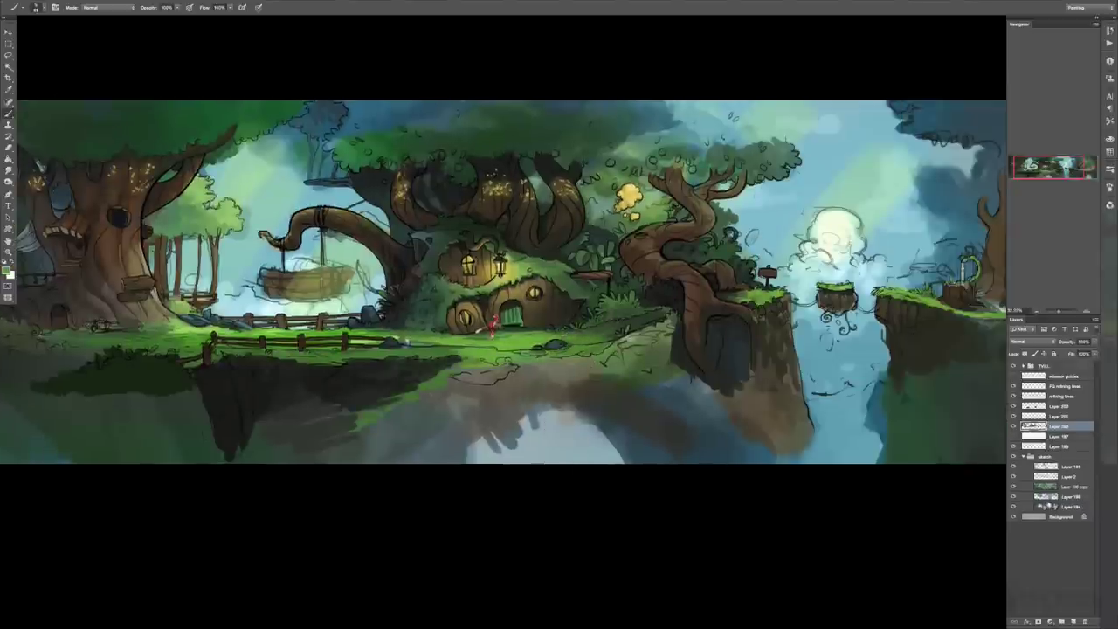
Darken the twisted tree's trunk and paint over the house's green door in brown.
{"action": "scroll", "coordinate": [503, 288], "scroll_direction": "right", "scroll_amount": 3}
{"action": "scroll", "coordinate": [503, 288], "scroll_direction": "up", "scroll_amount": 1}
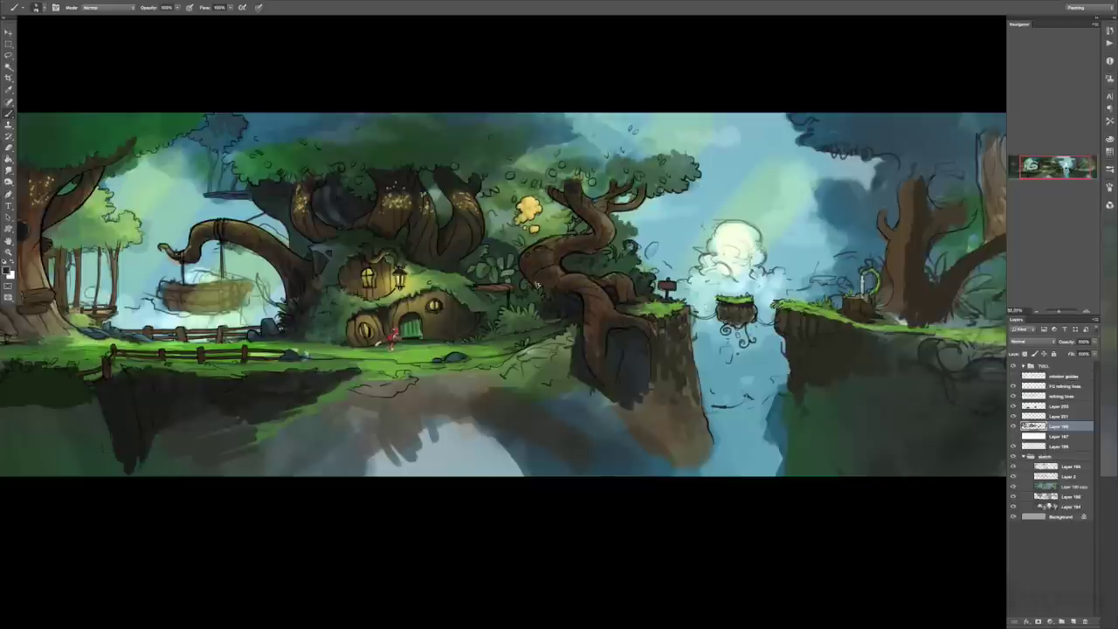
{"action": "left_click_drag", "start_coordinate": [589, 324], "coordinate": [727, 315]}
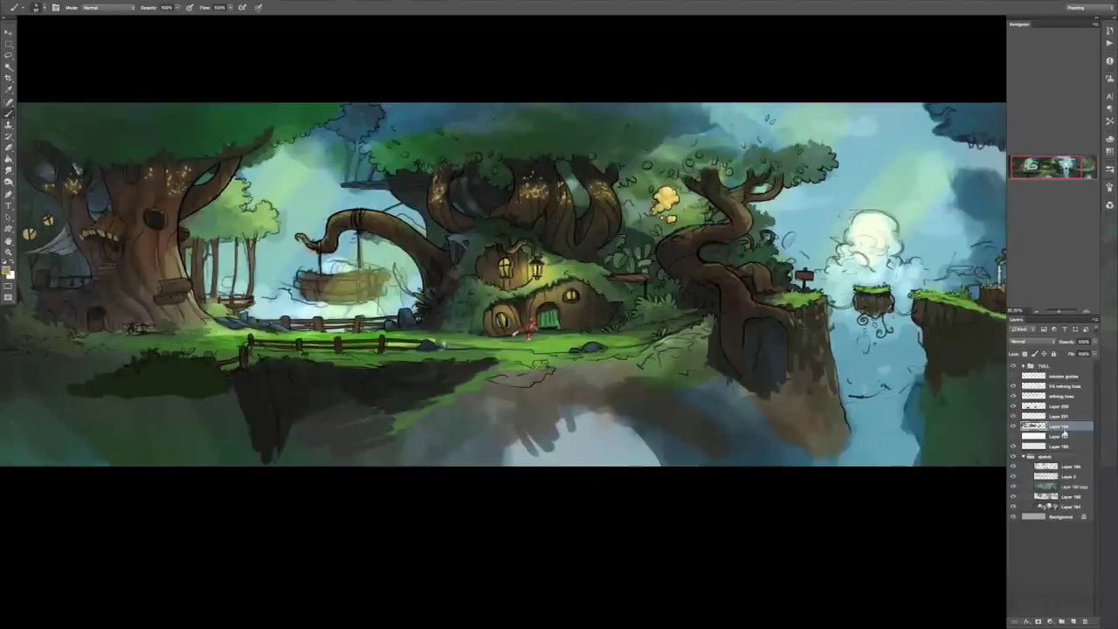
{"action": "left_click", "coordinate": [531, 187], "text": "ctrl"}
{"action": "right_click", "coordinate": [582, 309]}
{"action": "left_click", "coordinate": [547, 317]}
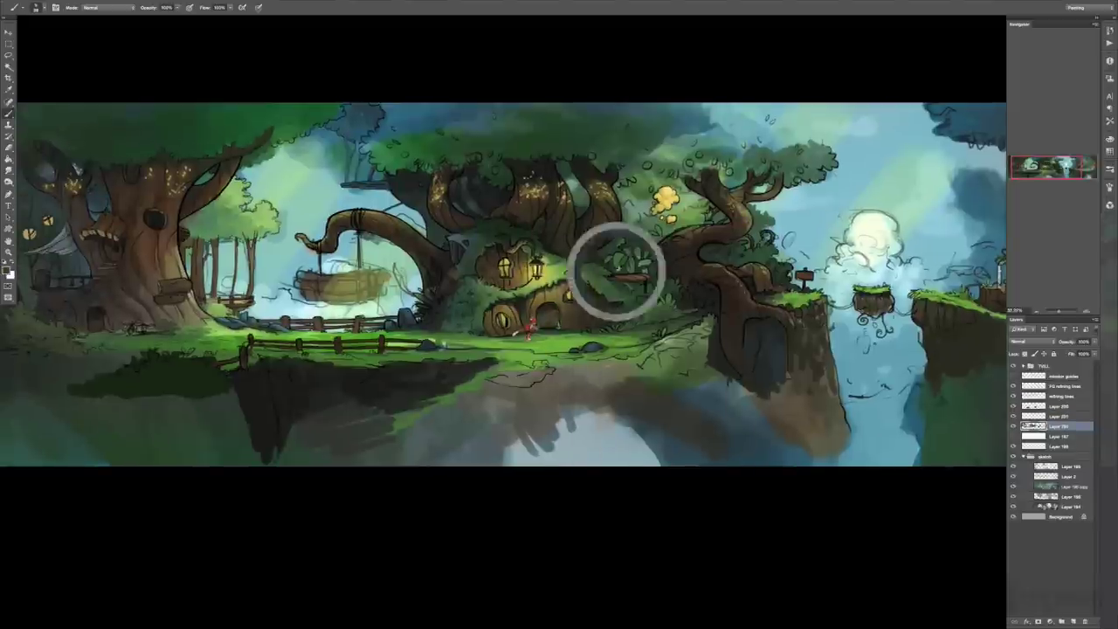
Shade the gaps between the trunks above the house and darken the grass in front of the large face tree.
{"action": "left_click", "coordinate": [456, 231]}
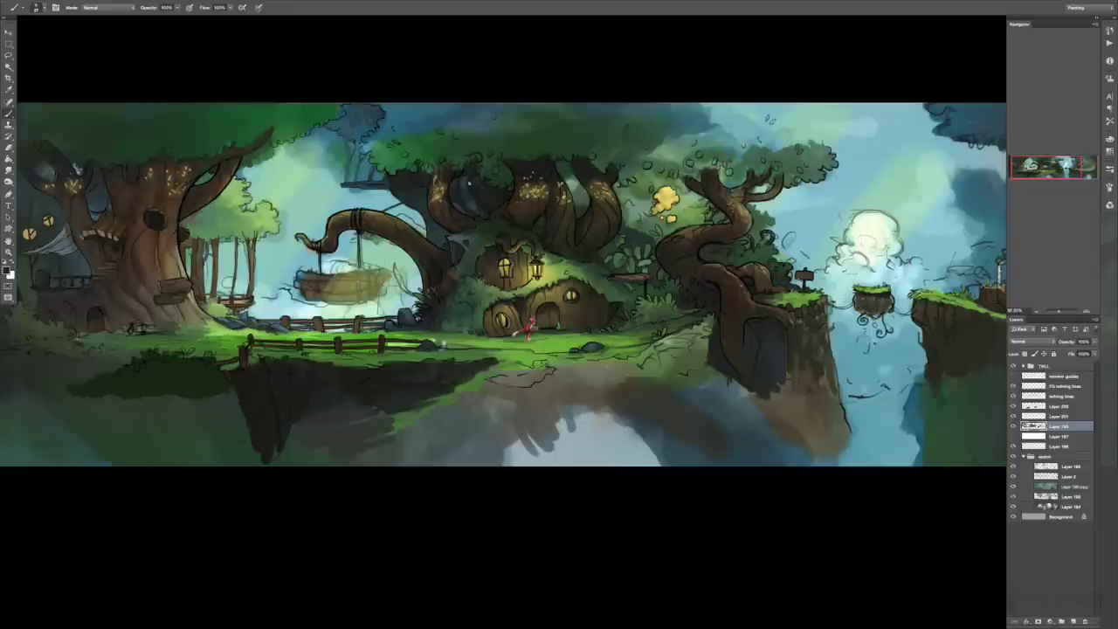
{"action": "right_click", "coordinate": [487, 239]}
{"action": "left_click", "coordinate": [469, 215]}
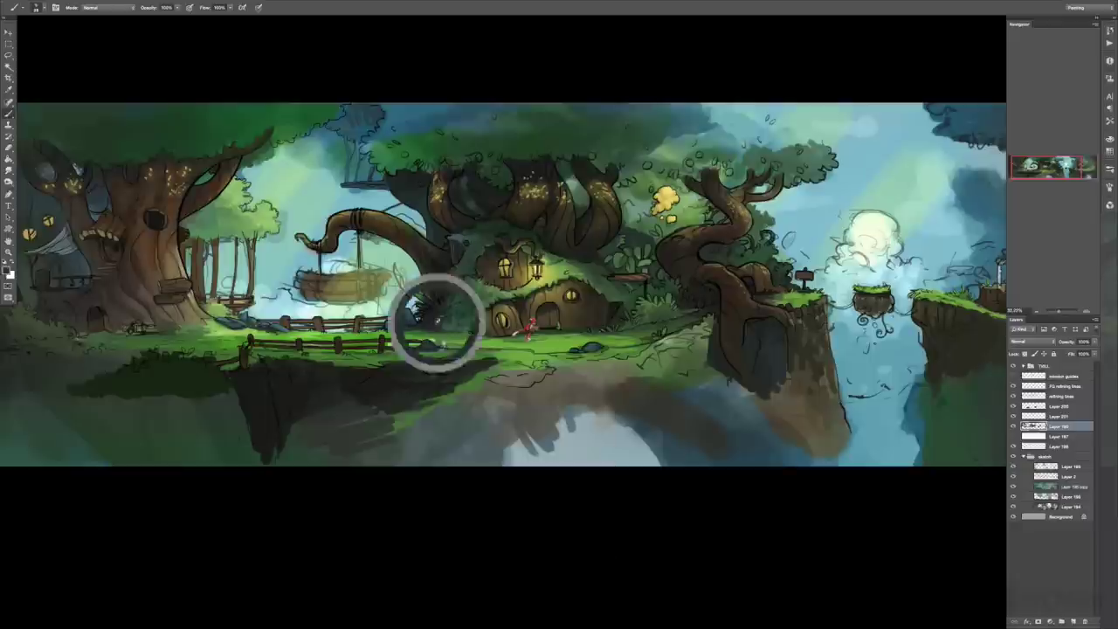
{"action": "left_click_drag", "start_coordinate": [170, 346], "coordinate": [30, 340]}
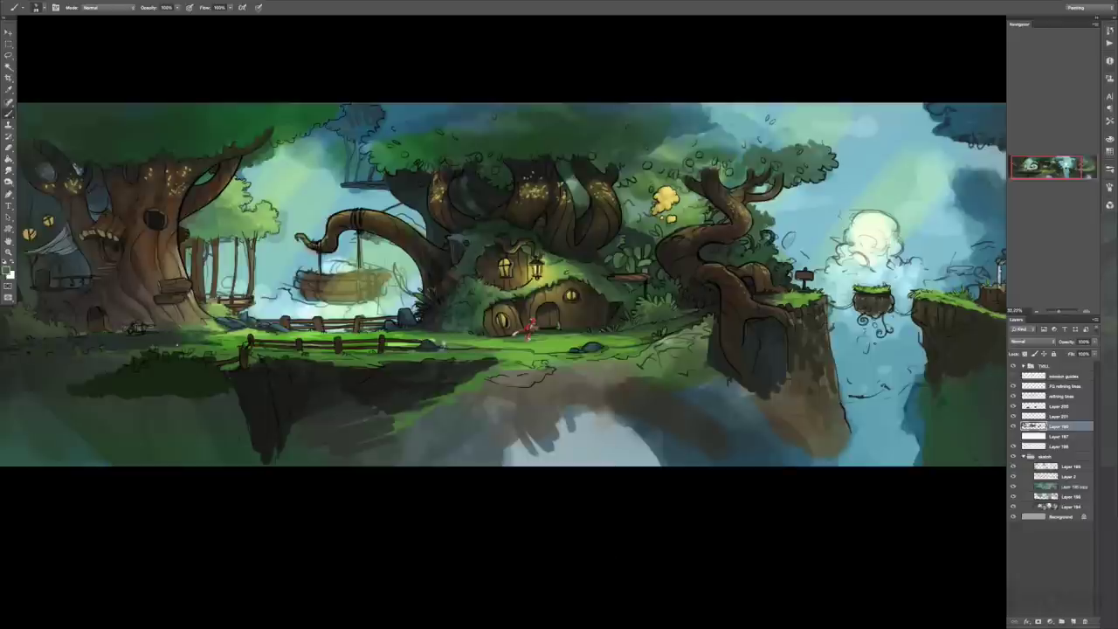
{"action": "left_click_drag", "start_coordinate": [462, 222], "coordinate": [599, 221]}
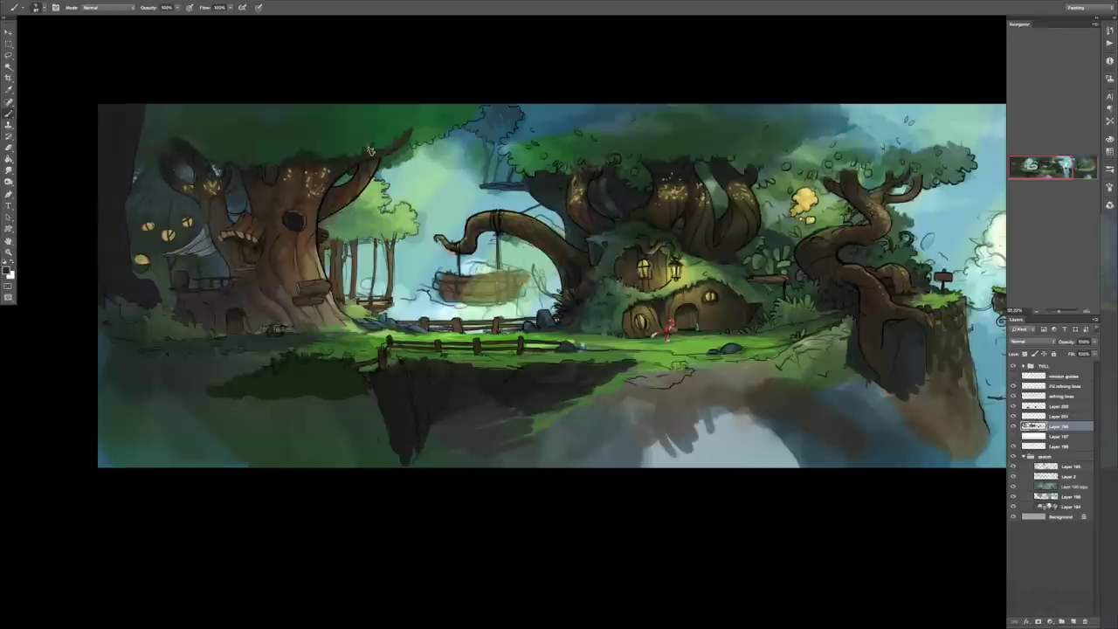
Shade the large face tree's trunk, branches and roots with darker brown.
{"action": "right_click", "coordinate": [269, 266]}
{"action": "left_click", "coordinate": [310, 314]}
{"action": "right_click", "coordinate": [297, 219]}
{"action": "left_click", "coordinate": [324, 439]}
{"action": "right_click", "coordinate": [273, 270]}
{"action": "left_click", "coordinate": [282, 277]}
Darken the leaf canopy above the house and extend it in green over the twisted tree.
{"action": "left_click_drag", "start_coordinate": [501, 354], "coordinate": [466, 369]}
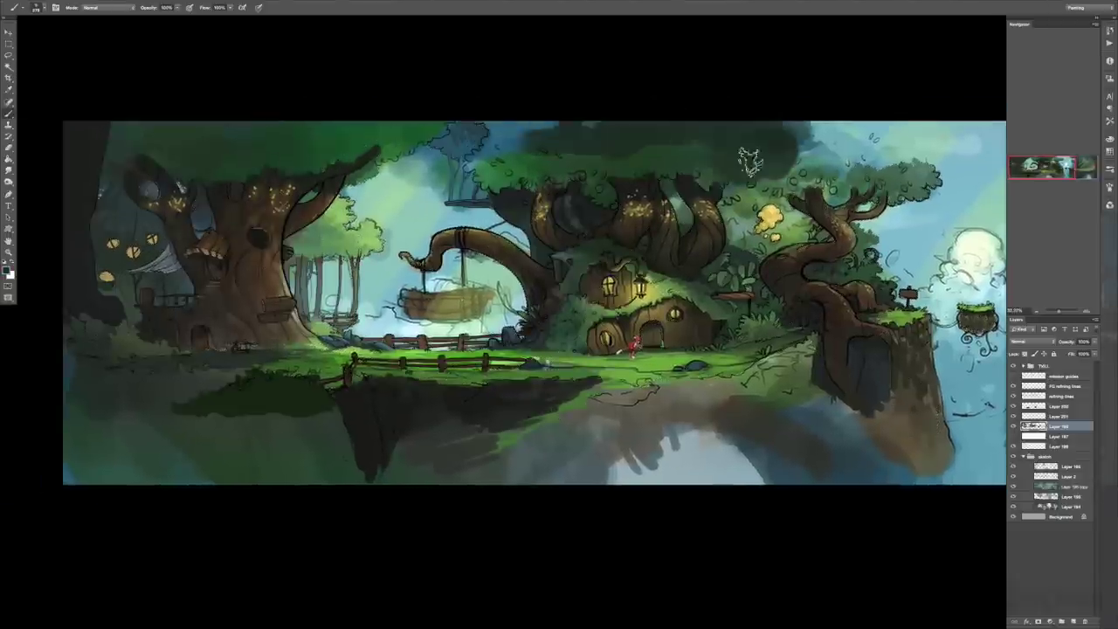
{"action": "left_click_drag", "start_coordinate": [393, 155], "coordinate": [169, 176]}
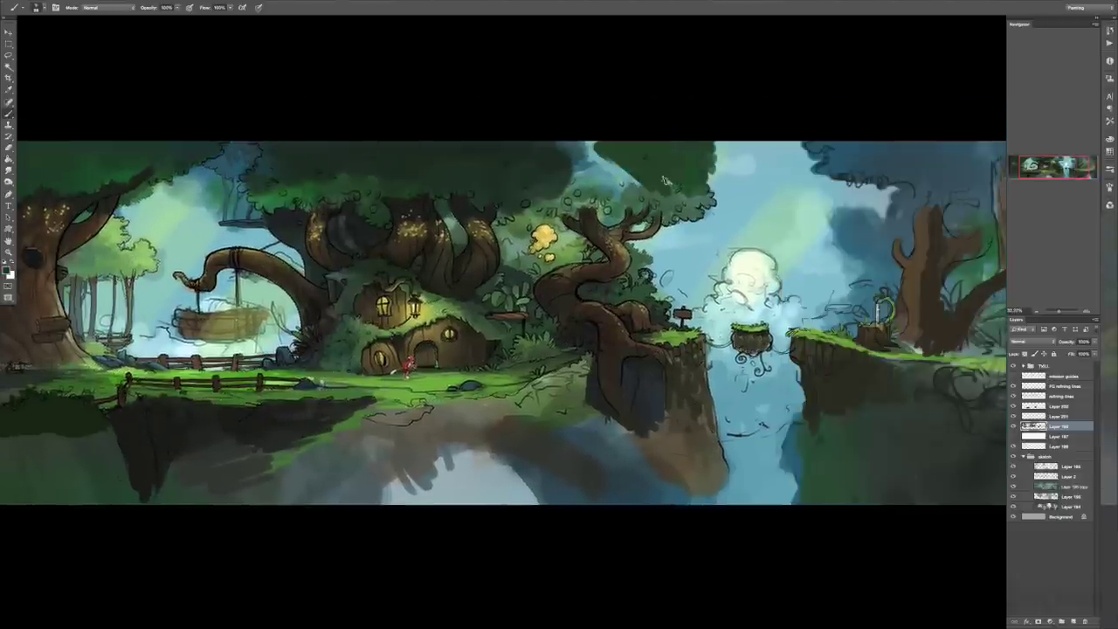
{"action": "left_click_drag", "start_coordinate": [365, 414], "coordinate": [479, 364]}
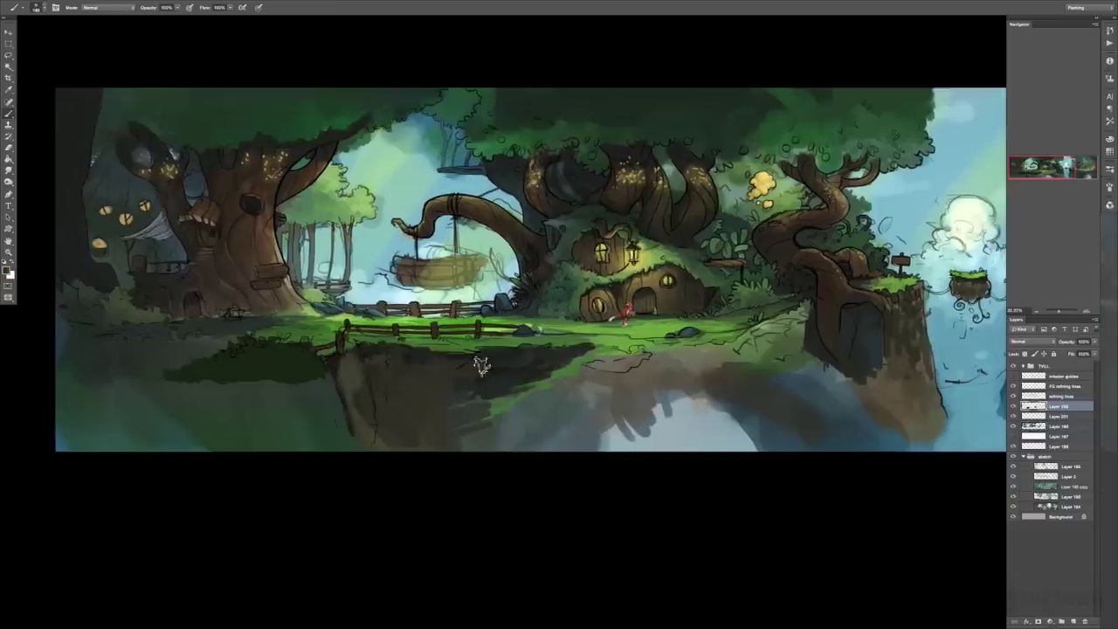
Block in the cliffs beneath the fence with dark brown and paint a green grass path sloping down through them.
{"action": "scroll", "coordinate": [855, 436], "scroll_direction": "right", "scroll_amount": 10}
{"action": "mouse_move", "coordinate": [367, 420]}
{"action": "left_mouse_down"}
{"action": "mouse_move", "coordinate": [515, 376]}
{"action": "mouse_move", "coordinate": [341, 358]}
{"action": "left_mouse_up"}
{"action": "mouse_move", "coordinate": [375, 349]}
{"action": "left_mouse_down"}
{"action": "mouse_move", "coordinate": [279, 402]}
{"action": "mouse_move", "coordinate": [253, 372]}
{"action": "mouse_move", "coordinate": [296, 357]}
{"action": "left_mouse_up"}
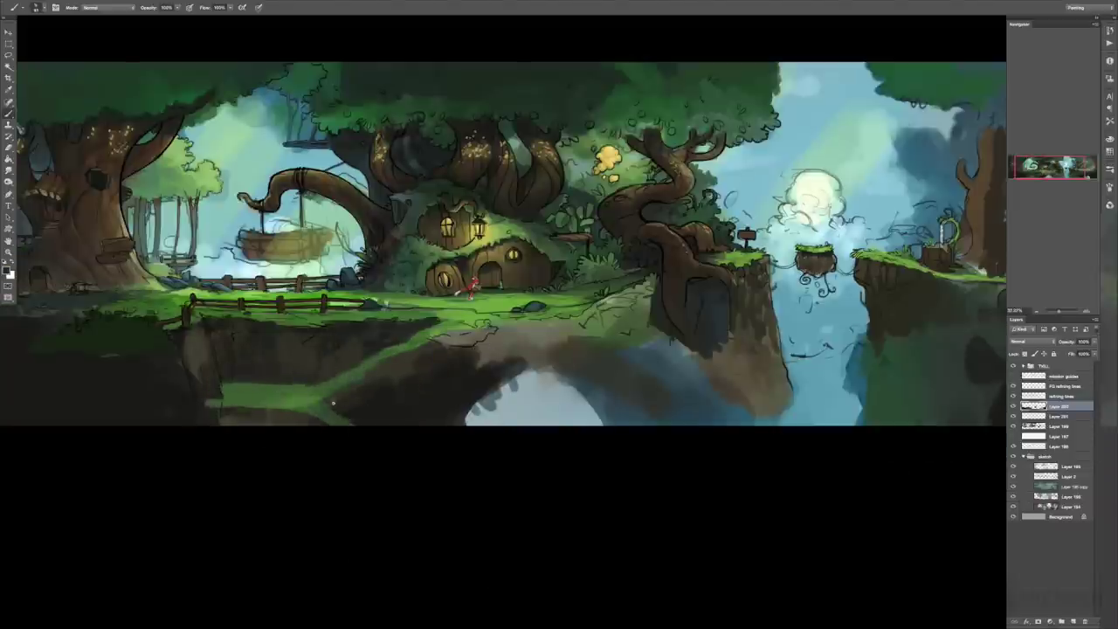
{"action": "left_click_drag", "start_coordinate": [344, 418], "coordinate": [502, 446]}
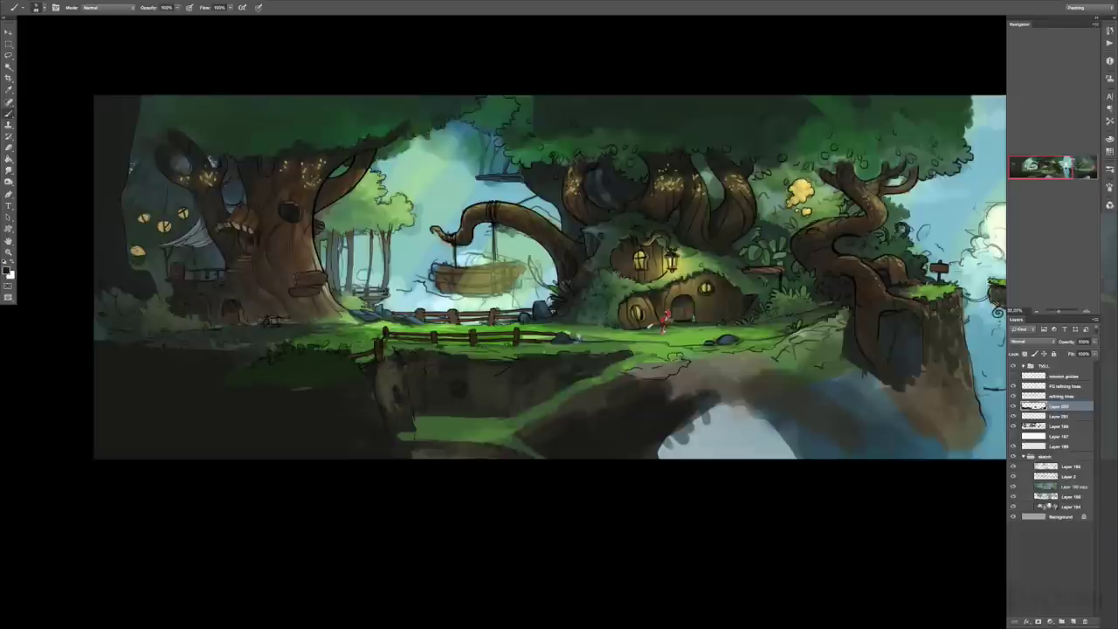
Paint a hollow trunk and a glowing yellow window with a mossy ledge into the cliff below the fence.
{"action": "right_click", "coordinate": [461, 381]}
{"action": "key", "text": "Escape"}
{"action": "left_click_drag", "start_coordinate": [559, 262], "coordinate": [463, 297]}
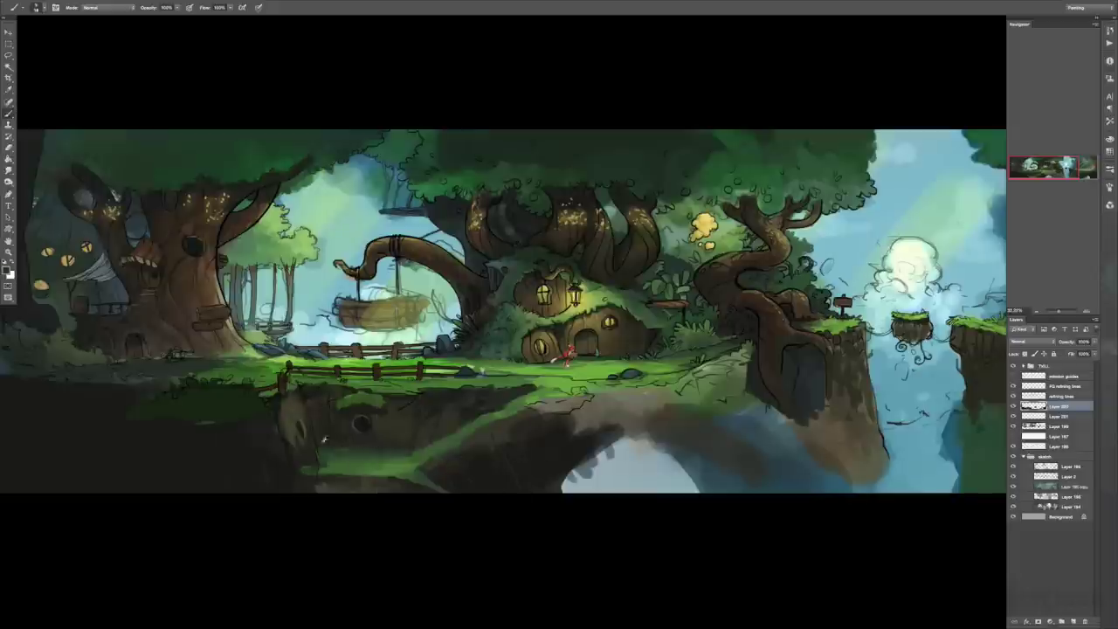
{"action": "right_click", "coordinate": [390, 427]}
{"action": "key", "text": "Escape"}
{"action": "right_click", "coordinate": [265, 426]}
{"action": "mouse_move", "coordinate": [346, 448]}
{"action": "left_mouse_down"}
{"action": "mouse_move", "coordinate": [266, 426]}
{"action": "mouse_move", "coordinate": [315, 484]}
{"action": "left_mouse_up"}
{"action": "key", "text": "Escape"}
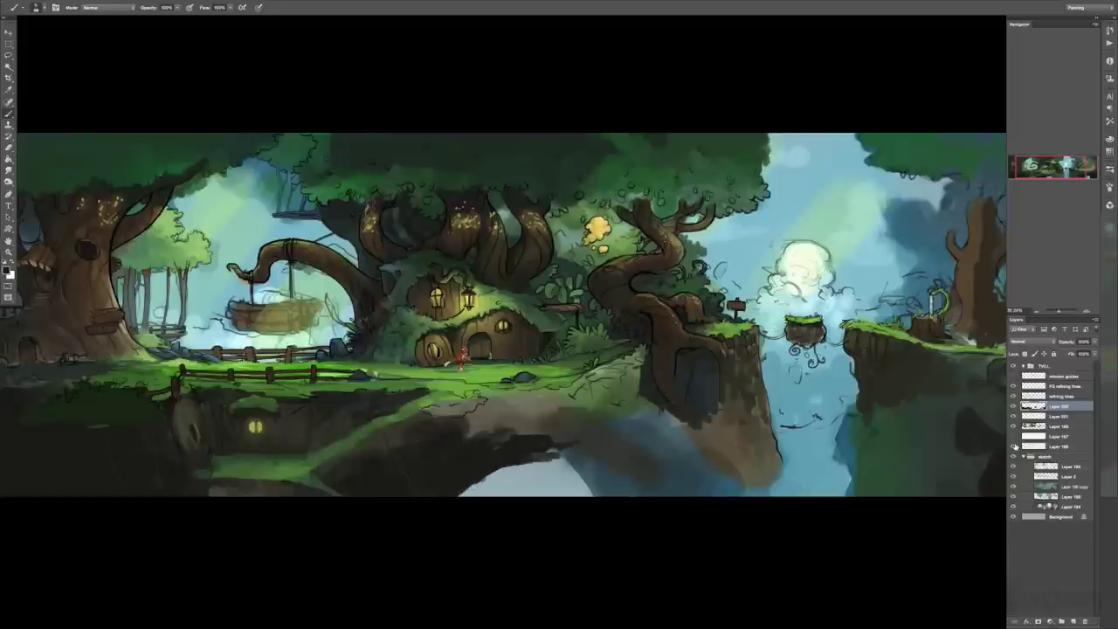
Switch to the lower paint layer and darken the grass around the red character in front of the house.
{"action": "scroll", "coordinate": [399, 449], "scroll_direction": "up", "scroll_amount": 5}
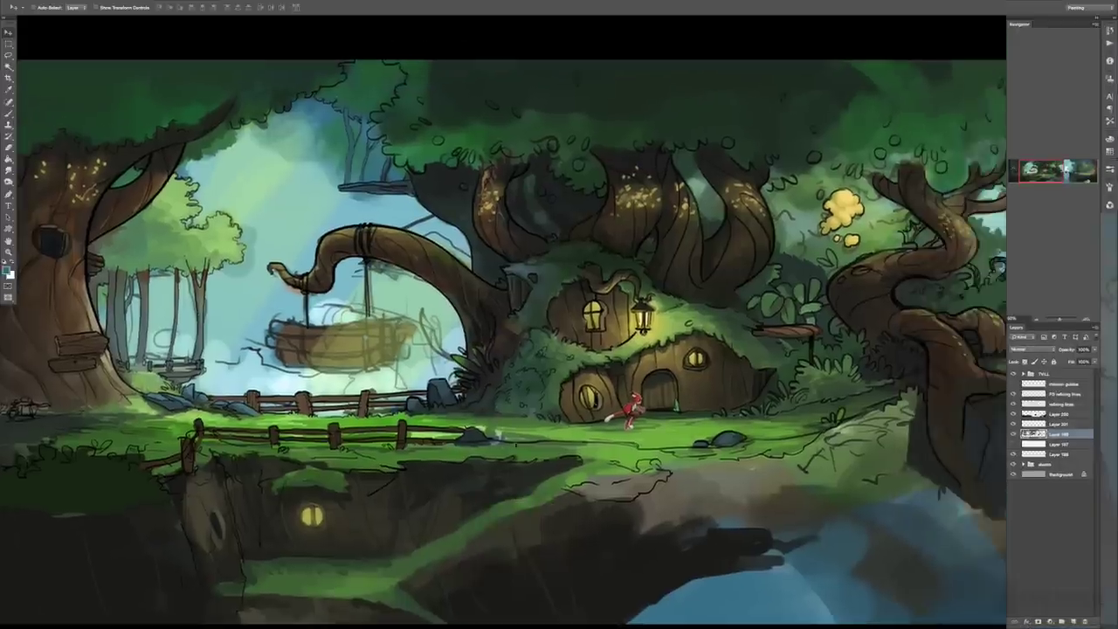
{"action": "key", "text": "b"}
{"action": "right_click", "coordinate": [559, 390]}
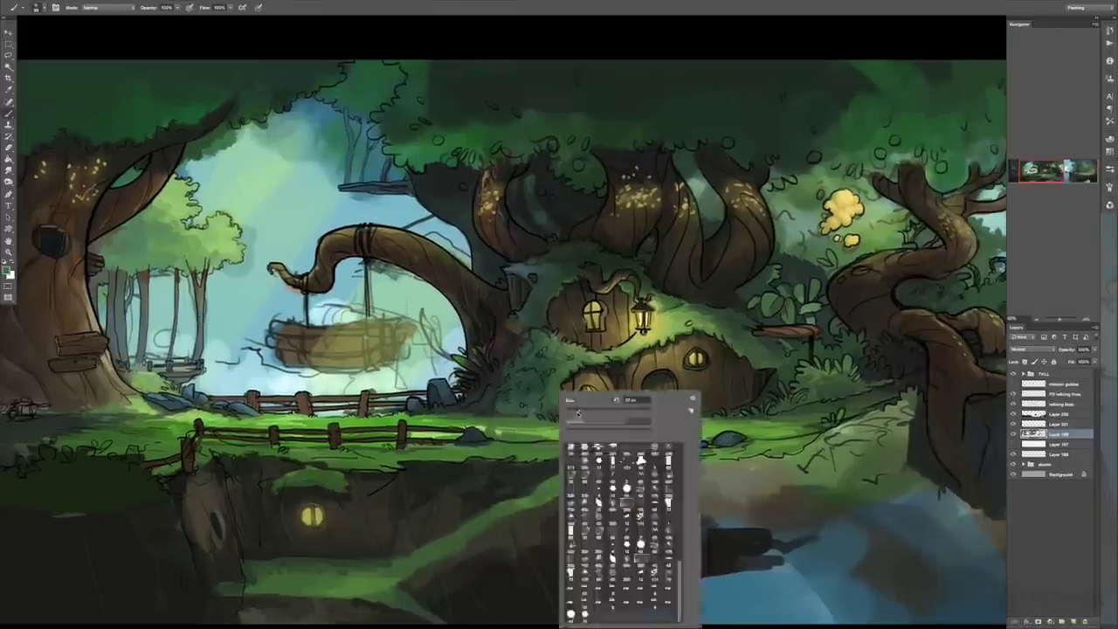
{"action": "key", "text": "Escape"}
{"action": "left_click_drag", "start_coordinate": [559, 390], "coordinate": [596, 413]}
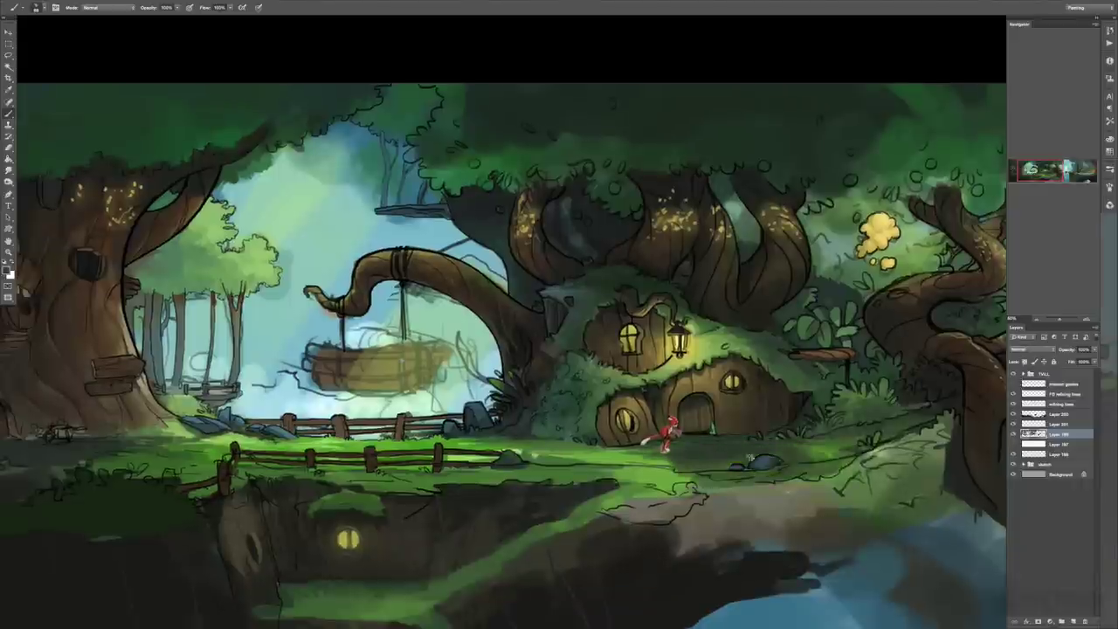
{"action": "left_click", "coordinate": [803, 472], "text": "alt"}
{"action": "left_click_drag", "start_coordinate": [667, 446], "coordinate": [727, 444]}
{"action": "left_click_drag", "start_coordinate": [629, 447], "coordinate": [751, 443]}
{"action": "right_click", "coordinate": [710, 395]}
{"action": "key", "text": "Escape"}
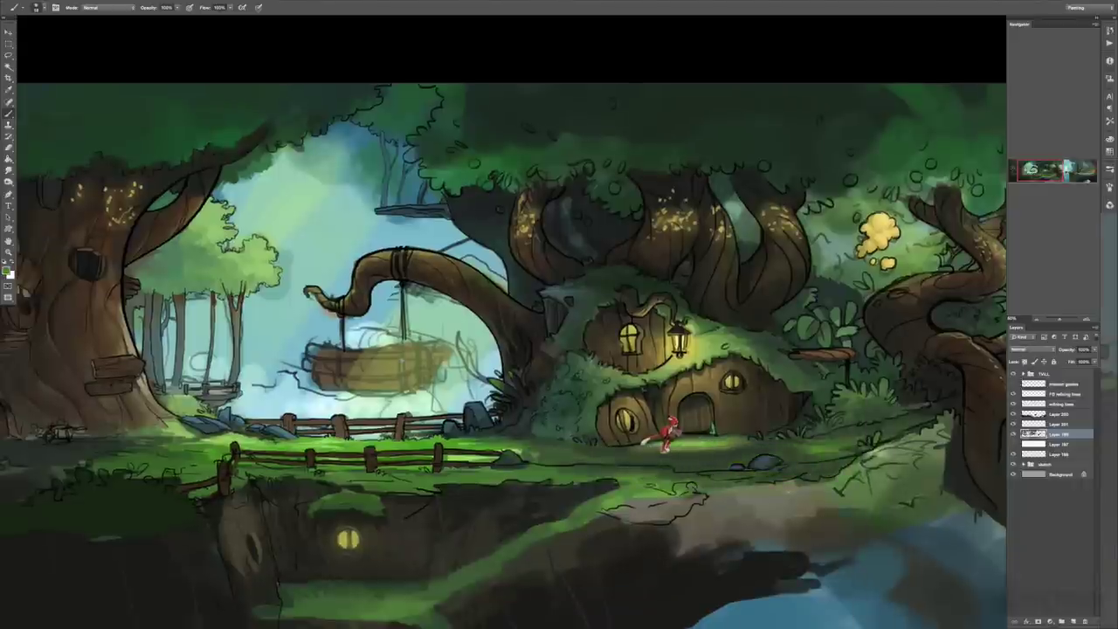
Paint a soft yellow-green patch of light on the grass in front of the house's doorway.
{"action": "right_click", "coordinate": [769, 393]}
{"action": "scroll", "coordinate": [769, 393], "scroll_direction": "up", "scroll_amount": 5}
{"action": "key", "text": "Escape"}
{"action": "scroll", "coordinate": [664, 436], "scroll_direction": "down", "scroll_amount": 2}
{"action": "left_click_drag", "start_coordinate": [713, 484], "coordinate": [646, 463]}
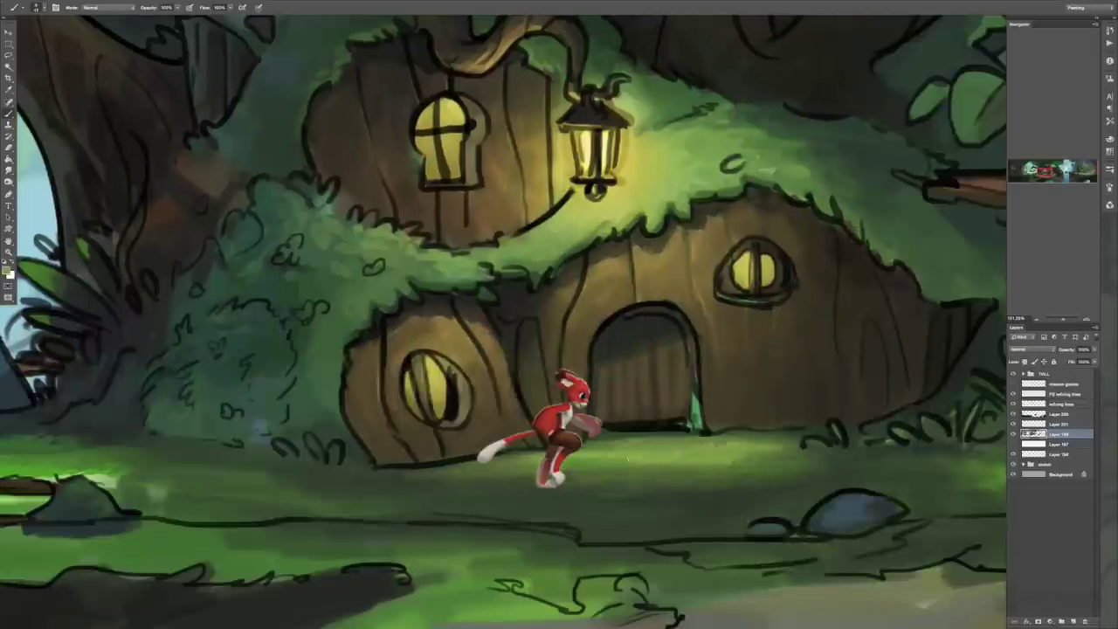
{"action": "left_click_drag", "start_coordinate": [909, 443], "coordinate": [665, 434]}
{"action": "scroll", "coordinate": [666, 434], "scroll_direction": "down", "scroll_amount": 2}
{"action": "scroll", "coordinate": [697, 179], "scroll_direction": "up", "scroll_amount": 3}
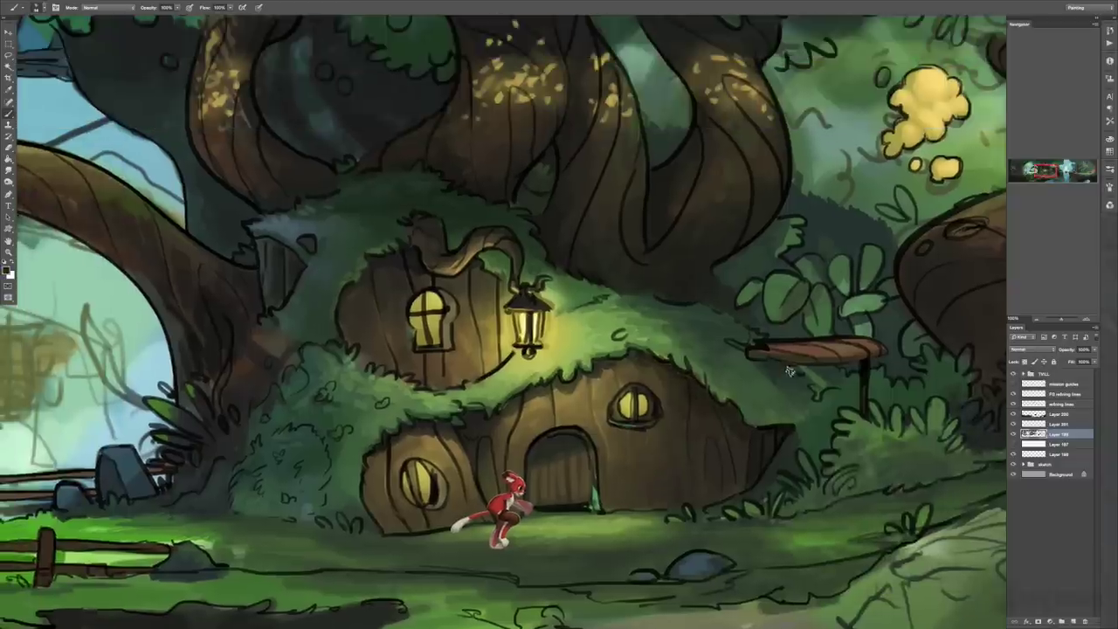
Switch to the upper paint layer and cover the slope between the house and the twisted tree with dark brown and green.
{"action": "scroll", "coordinate": [943, 369], "scroll_direction": "down", "scroll_amount": 2}
{"action": "mouse_move", "coordinate": [943, 369]}
{"action": "left_mouse_down"}
{"action": "mouse_move", "coordinate": [786, 359]}
{"action": "mouse_move", "coordinate": [664, 367]}
{"action": "left_mouse_up"}
{"action": "scroll", "coordinate": [567, 376], "scroll_direction": "up", "scroll_amount": 3}
{"action": "scroll", "coordinate": [567, 376], "scroll_direction": "down", "scroll_amount": 2}
{"action": "left_click_drag", "start_coordinate": [664, 489], "coordinate": [527, 178]}
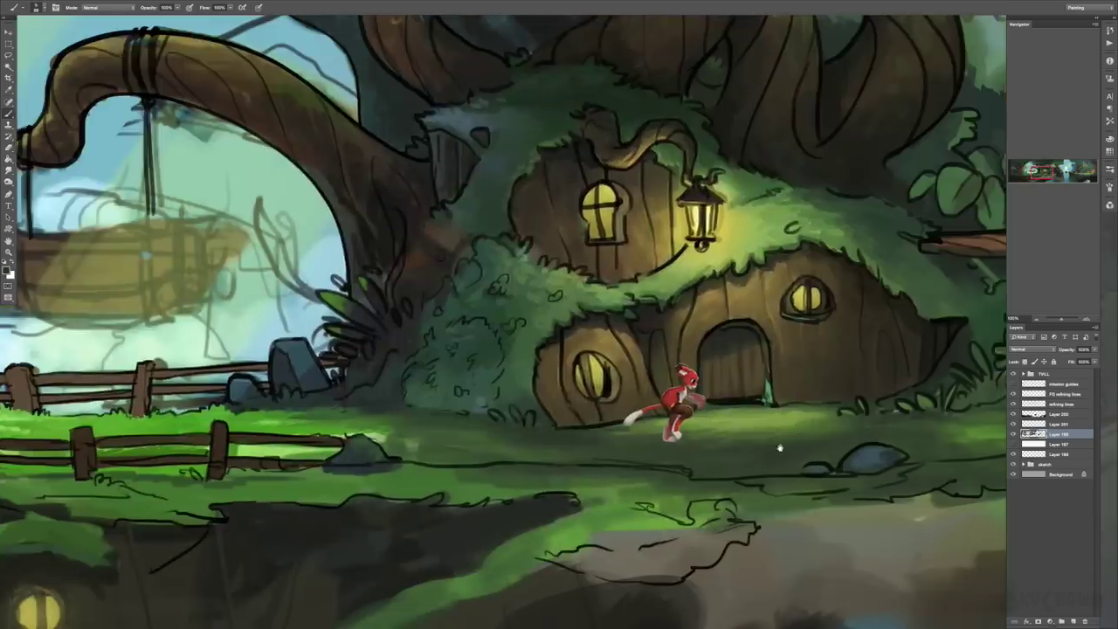
{"action": "scroll", "coordinate": [609, 377], "scroll_direction": "down", "scroll_amount": 1}
{"action": "scroll", "coordinate": [608, 377], "scroll_direction": "up", "scroll_amount": 1}
{"action": "mouse_move", "coordinate": [609, 378]}
{"action": "left_mouse_down"}
{"action": "mouse_move", "coordinate": [724, 352]}
{"action": "mouse_move", "coordinate": [716, 341]}
{"action": "left_mouse_up"}
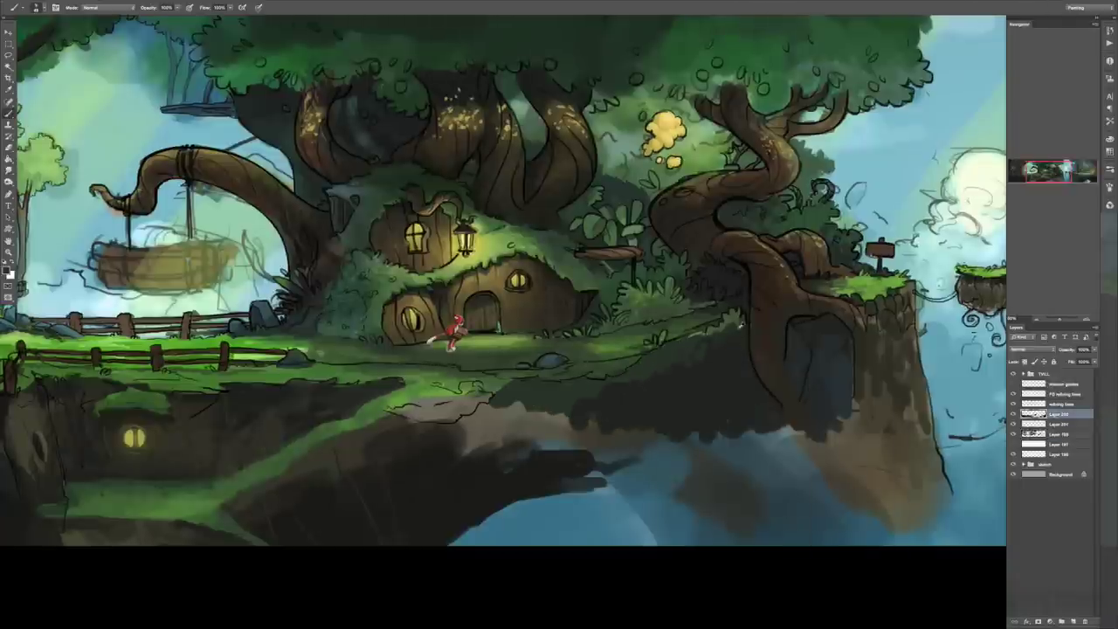
{"action": "mouse_move", "coordinate": [625, 389]}
{"action": "left_mouse_down"}
{"action": "mouse_move", "coordinate": [664, 420]}
{"action": "mouse_move", "coordinate": [542, 419]}
{"action": "left_mouse_up"}
{"action": "mouse_move", "coordinate": [603, 114]}
{"action": "left_mouse_down"}
{"action": "mouse_move", "coordinate": [583, 246]}
{"action": "mouse_move", "coordinate": [594, 289]}
{"action": "mouse_move", "coordinate": [672, 301]}
{"action": "mouse_move", "coordinate": [594, 297]}
{"action": "mouse_move", "coordinate": [669, 286]}
{"action": "mouse_move", "coordinate": [603, 248]}
{"action": "mouse_move", "coordinate": [752, 209]}
{"action": "mouse_move", "coordinate": [619, 166]}
{"action": "mouse_move", "coordinate": [645, 158]}
{"action": "left_mouse_up"}
{"action": "scroll", "coordinate": [645, 157], "scroll_direction": "down", "scroll_amount": 5}
{"action": "scroll", "coordinate": [645, 157], "scroll_direction": "right", "scroll_amount": 4}
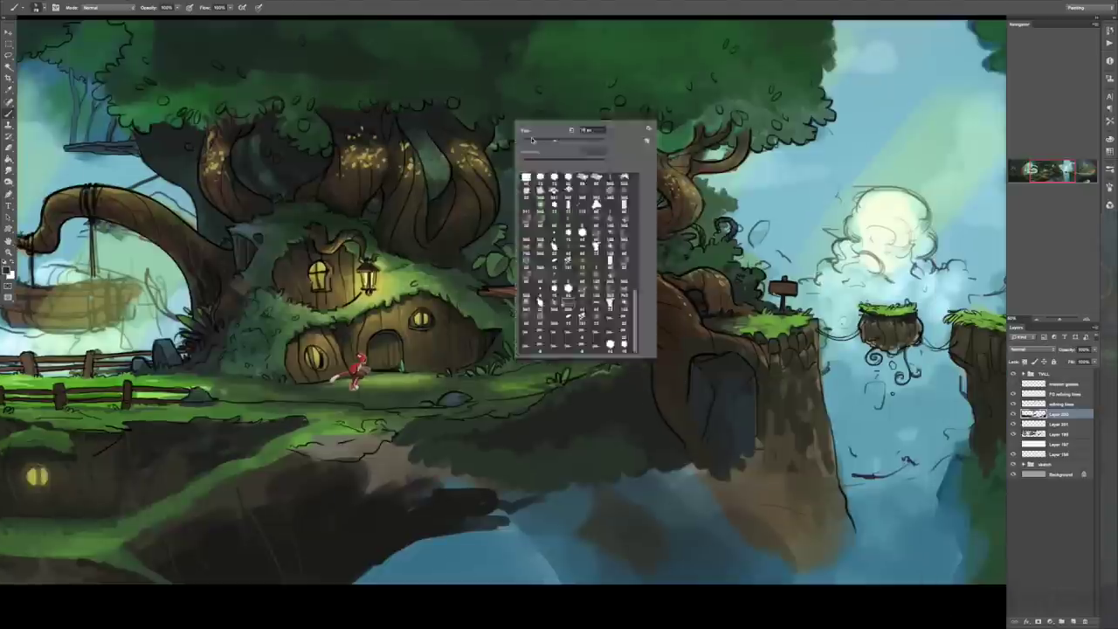
Look over the painted tree house, slope, fence and cliffs to check the scene as a whole.
{"action": "scroll", "coordinate": [651, 269], "scroll_direction": "up", "scroll_amount": 2}
{"action": "scroll", "coordinate": [650, 269], "scroll_direction": "left", "scroll_amount": 3}
{"action": "right_click", "coordinate": [651, 267]}
{"action": "right_click", "coordinate": [691, 232]}
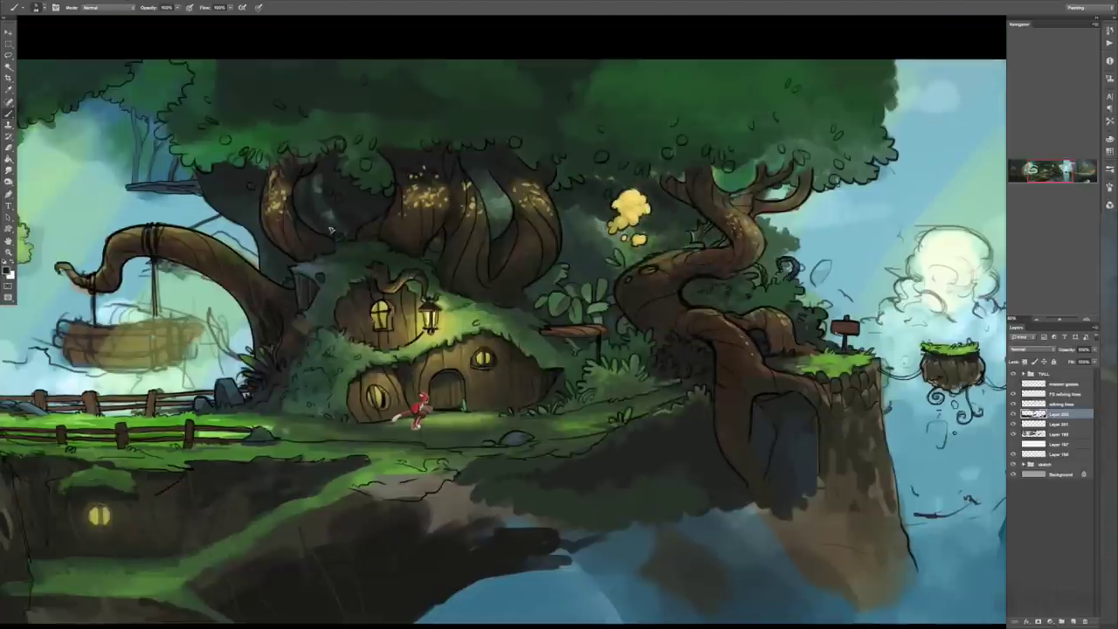
{"action": "scroll", "coordinate": [252, 187], "scroll_direction": "up", "scroll_amount": 1}
{"action": "scroll", "coordinate": [252, 187], "scroll_direction": "right", "scroll_amount": 4}
{"action": "scroll", "coordinate": [682, 330], "scroll_direction": "down", "scroll_amount": 2}
{"action": "scroll", "coordinate": [683, 330], "scroll_direction": "right", "scroll_amount": 5}
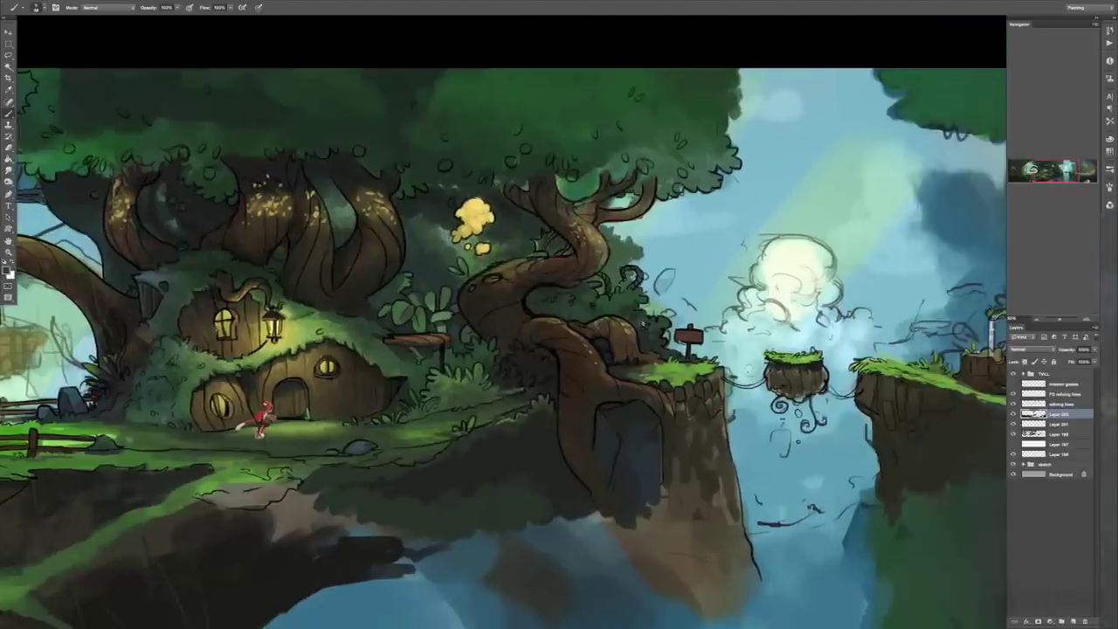
{"action": "scroll", "coordinate": [866, 441], "scroll_direction": "left", "scroll_amount": 15}
{"action": "scroll", "coordinate": [867, 441], "scroll_direction": "down", "scroll_amount": 6}
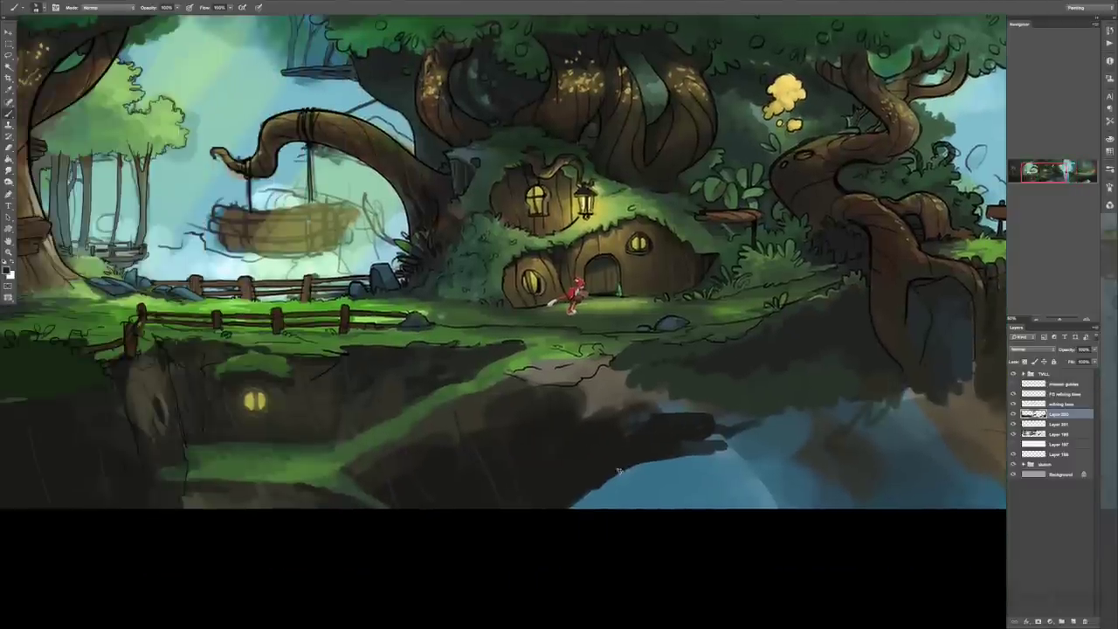
{"action": "scroll", "coordinate": [554, 507], "scroll_direction": "right", "scroll_amount": 1}
{"action": "scroll", "coordinate": [554, 507], "scroll_direction": "left", "scroll_amount": 11}
{"action": "scroll", "coordinate": [554, 506], "scroll_direction": "up", "scroll_amount": 5}
{"action": "key", "text": "alt+["}
{"action": "key", "text": "alt+["}
{"action": "right_click", "coordinate": [457, 366]}
{"action": "right_click", "coordinate": [493, 361]}
{"action": "key", "text": "Escape"}
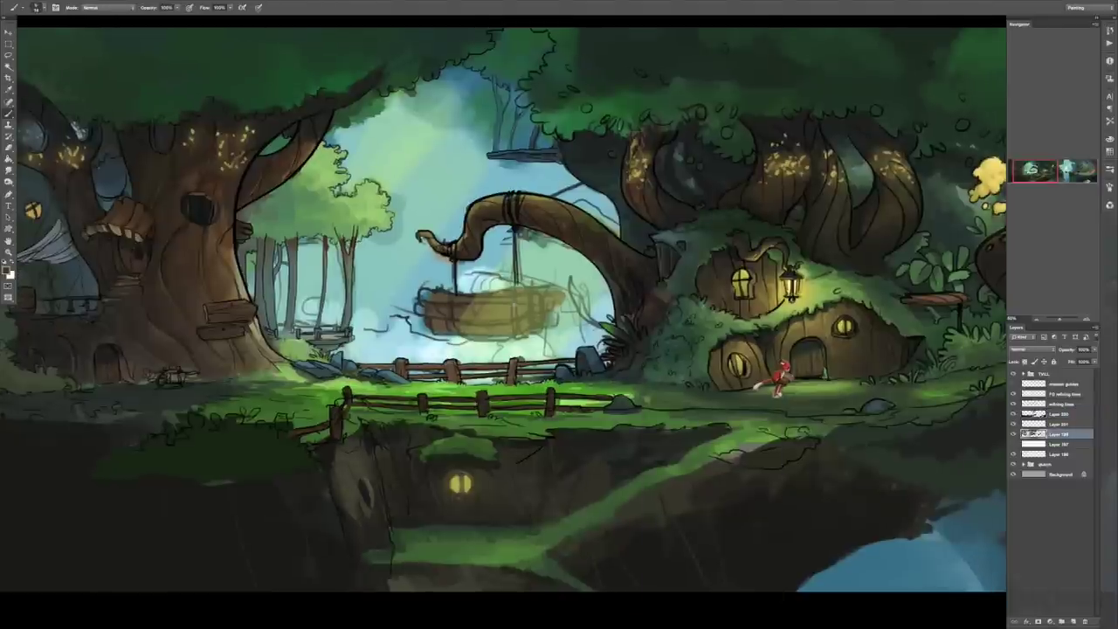
{"action": "key", "text": "alt+]"}
{"action": "key", "text": "alt+]"}
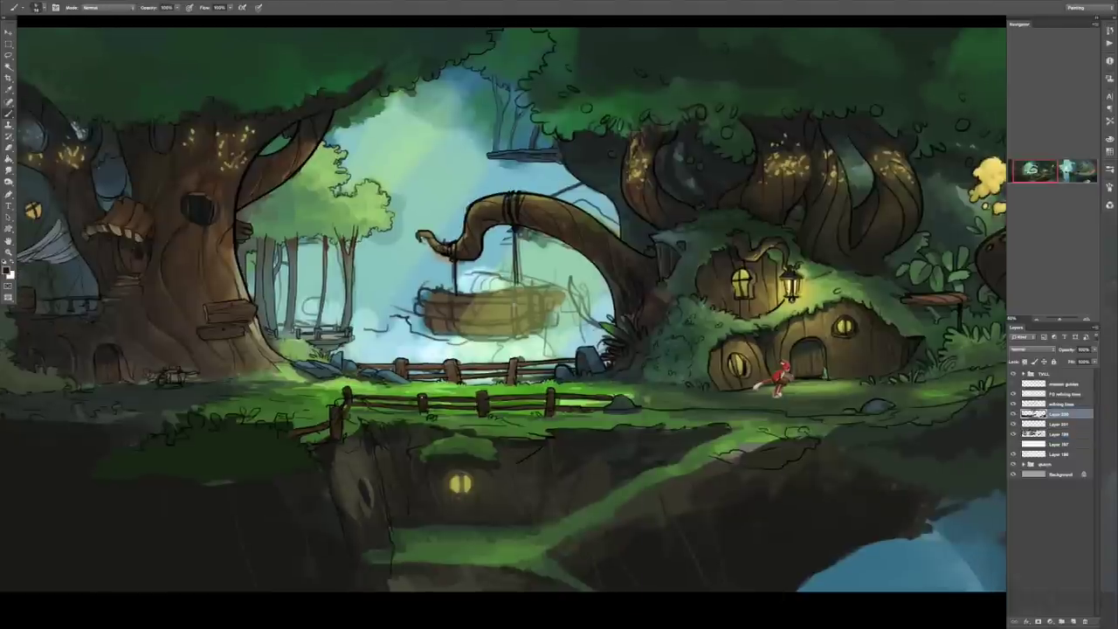
Switch to the lower paint layer, paint green bushes behind the sword stump and fill the base of the tree beside it with brown.
{"action": "key", "text": "alt+["}
{"action": "key", "text": "alt+["}
{"action": "scroll", "coordinate": [503, 323], "scroll_direction": "right", "scroll_amount": 15}
{"action": "scroll", "coordinate": [503, 323], "scroll_direction": "up", "scroll_amount": 2}
{"action": "mouse_move", "coordinate": [646, 357]}
{"action": "left_mouse_down"}
{"action": "mouse_move", "coordinate": [712, 338]}
{"action": "mouse_move", "coordinate": [707, 325]}
{"action": "left_mouse_up"}
{"action": "scroll", "coordinate": [707, 332], "scroll_direction": "right", "scroll_amount": 8}
{"action": "scroll", "coordinate": [707, 332], "scroll_direction": "up", "scroll_amount": 1}
{"action": "right_click", "coordinate": [594, 341]}
{"action": "key", "text": "Return"}
{"action": "mouse_move", "coordinate": [575, 362]}
{"action": "left_mouse_down"}
{"action": "mouse_move", "coordinate": [610, 347]}
{"action": "mouse_move", "coordinate": [636, 371]}
{"action": "left_mouse_up"}
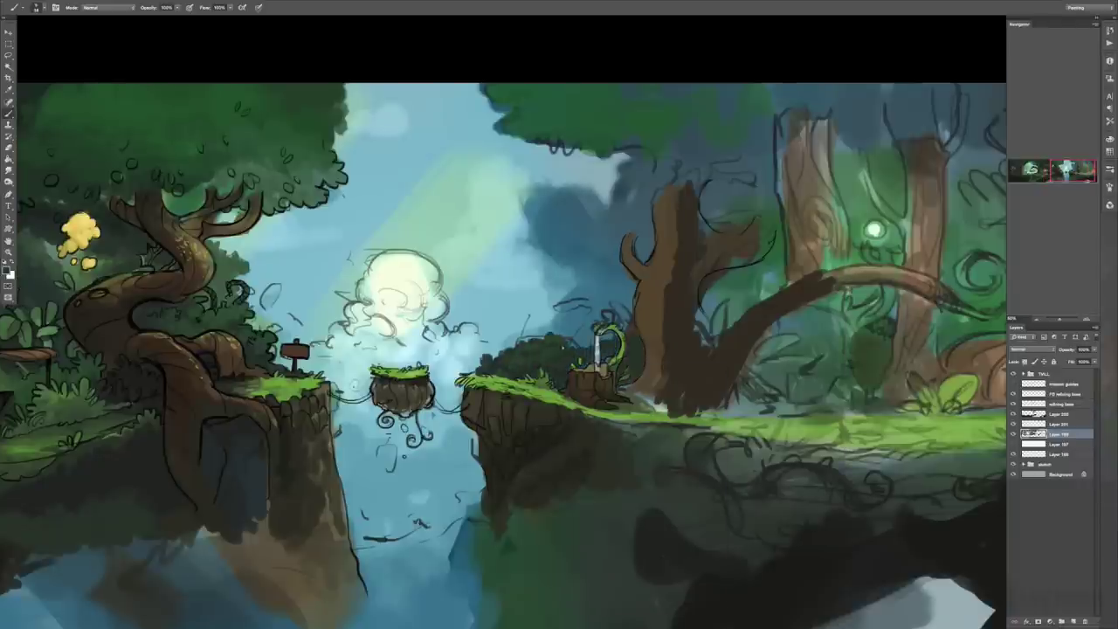
{"action": "left_click_drag", "start_coordinate": [608, 325], "coordinate": [627, 301]}
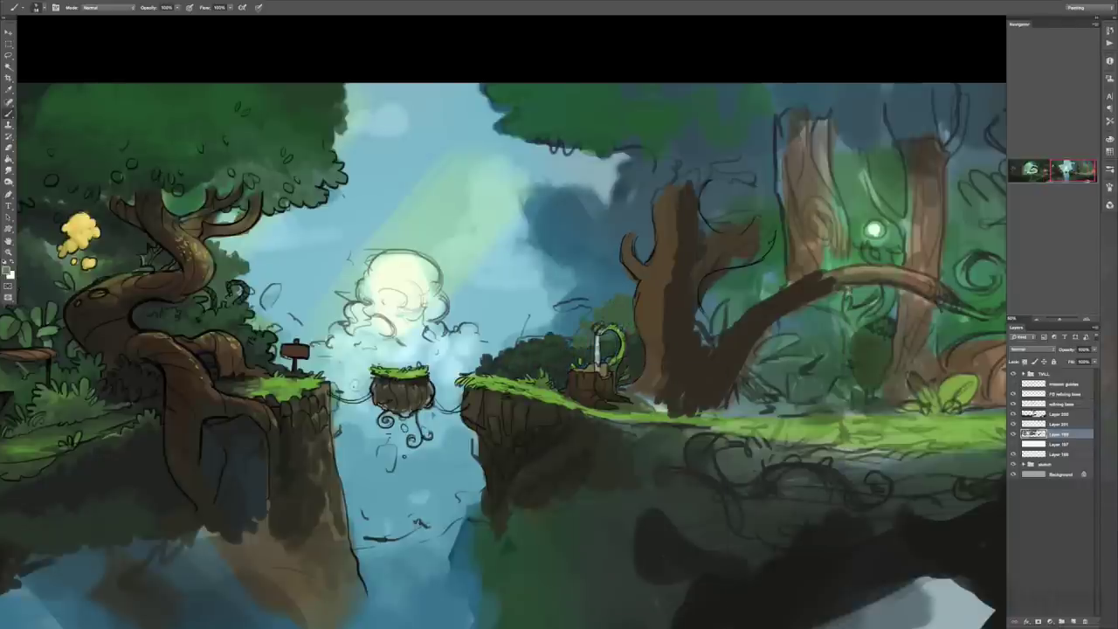
{"action": "scroll", "coordinate": [625, 343], "scroll_direction": "right", "scroll_amount": 6}
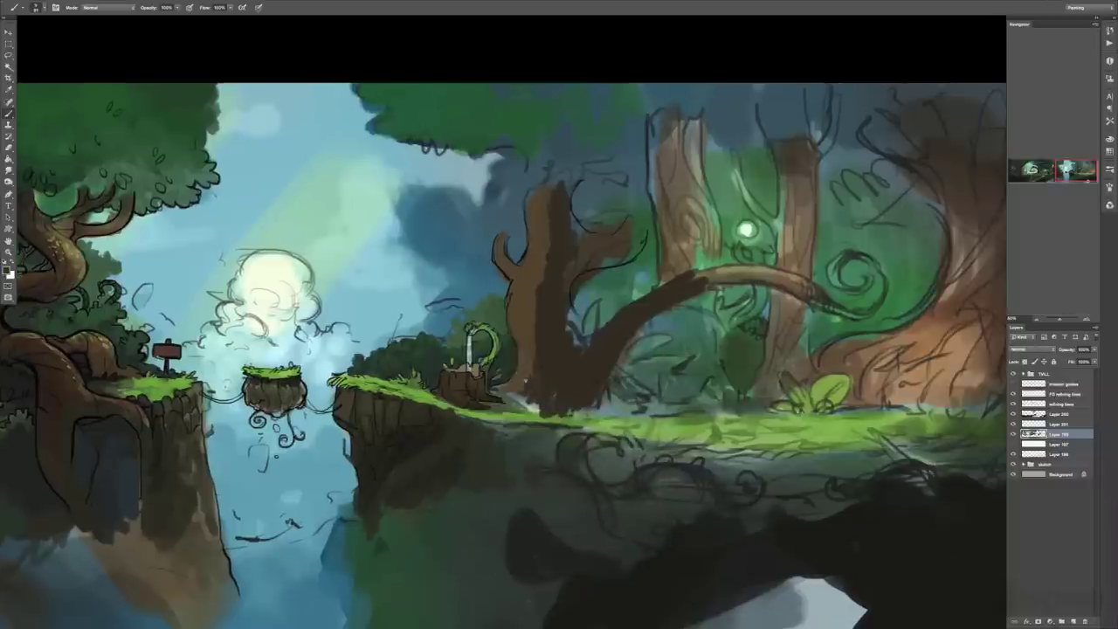
{"action": "mouse_move", "coordinate": [511, 397]}
{"action": "left_mouse_down"}
{"action": "mouse_move", "coordinate": [531, 381]}
{"action": "mouse_move", "coordinate": [515, 288]}
{"action": "left_mouse_up"}
On the refining lines layer, ink the twisted tree's trunk and curling branches and the outline of the knotted trunk behind it.
{"action": "right_click", "coordinate": [581, 326]}
{"action": "key", "text": "Return"}
{"action": "left_click_drag", "start_coordinate": [647, 131], "coordinate": [655, 288]}
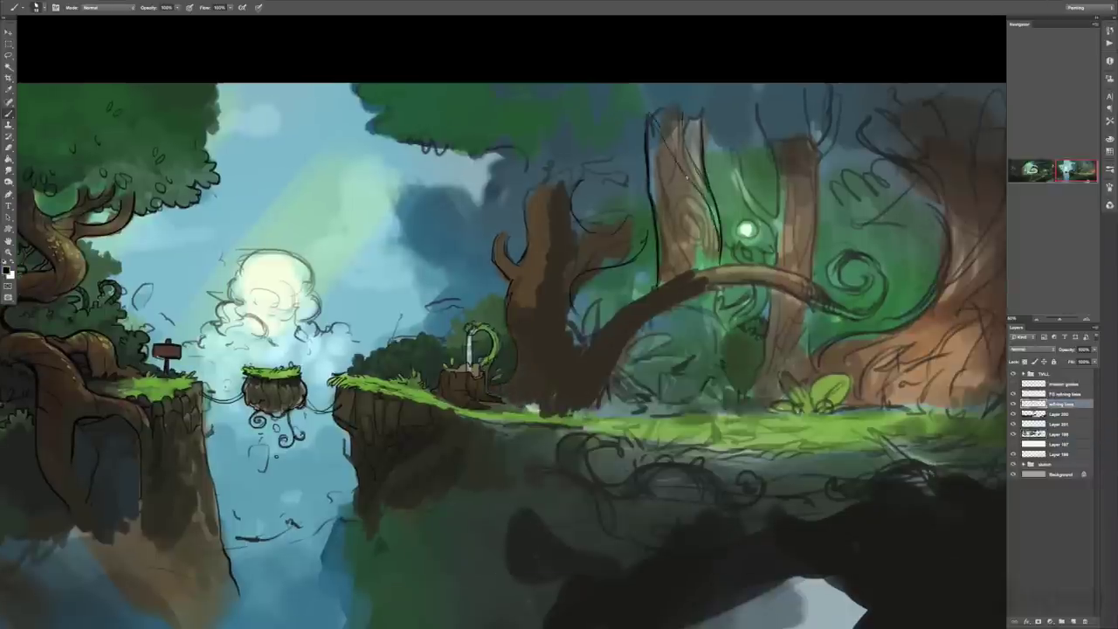
{"action": "mouse_move", "coordinate": [572, 228]}
{"action": "left_mouse_down"}
{"action": "mouse_move", "coordinate": [594, 205]}
{"action": "mouse_move", "coordinate": [615, 207]}
{"action": "left_mouse_up"}
{"action": "left_click_drag", "start_coordinate": [631, 260], "coordinate": [649, 221]}
{"action": "left_click_drag", "start_coordinate": [629, 175], "coordinate": [644, 171]}
{"action": "left_click_drag", "start_coordinate": [571, 207], "coordinate": [575, 190]}
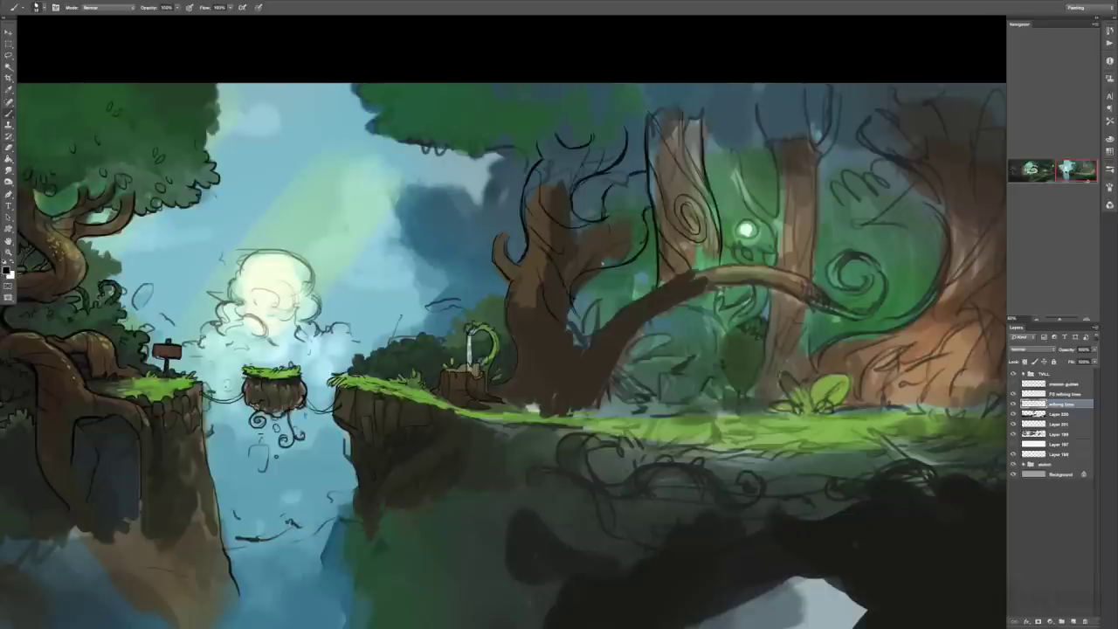
{"action": "left_click_drag", "start_coordinate": [643, 194], "coordinate": [615, 213]}
{"action": "left_click_drag", "start_coordinate": [567, 271], "coordinate": [603, 317]}
{"action": "mouse_move", "coordinate": [506, 287]}
{"action": "left_mouse_down"}
{"action": "mouse_move", "coordinate": [514, 356]}
{"action": "mouse_move", "coordinate": [640, 293]}
{"action": "left_mouse_up"}
Ink the long arching branch with its spiral tip and the small leafy plant on the grass.
{"action": "key", "text": "e"}
{"action": "key", "text": "b"}
{"action": "left_click_drag", "start_coordinate": [809, 302], "coordinate": [880, 320]}
{"action": "left_click_drag", "start_coordinate": [760, 278], "coordinate": [805, 265]}
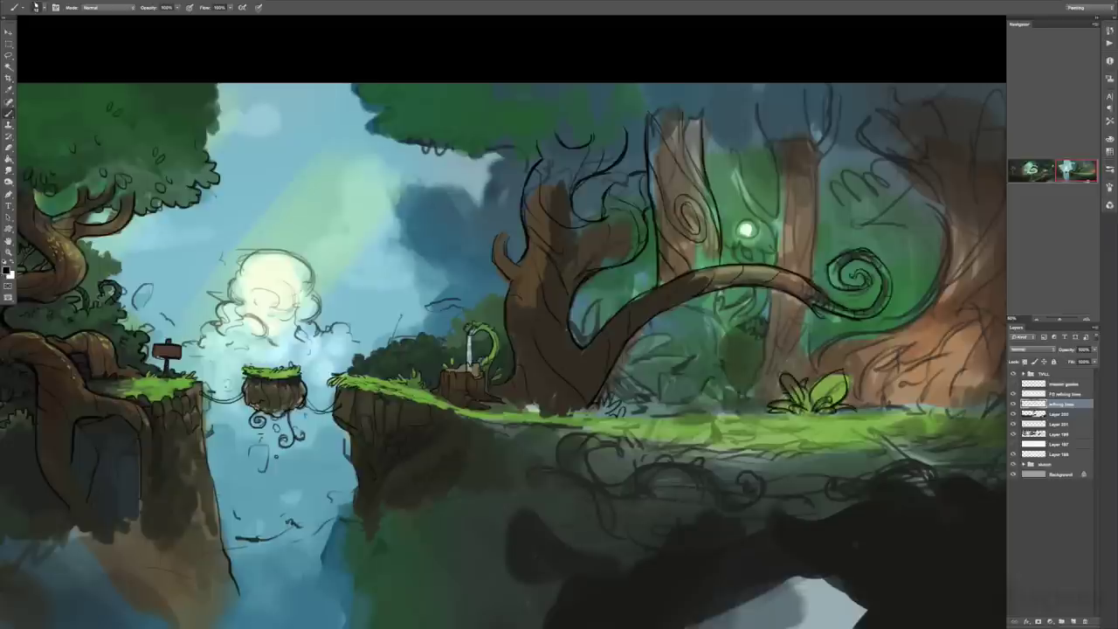
Ink the forked trunk and the sweeping outline, roots and bark lines of the large orange-brown tree.
{"action": "scroll", "coordinate": [503, 356], "scroll_direction": "right", "scroll_amount": 4}
{"action": "left_click_drag", "start_coordinate": [651, 103], "coordinate": [665, 165]}
{"action": "left_click_drag", "start_coordinate": [688, 105], "coordinate": [661, 245]}
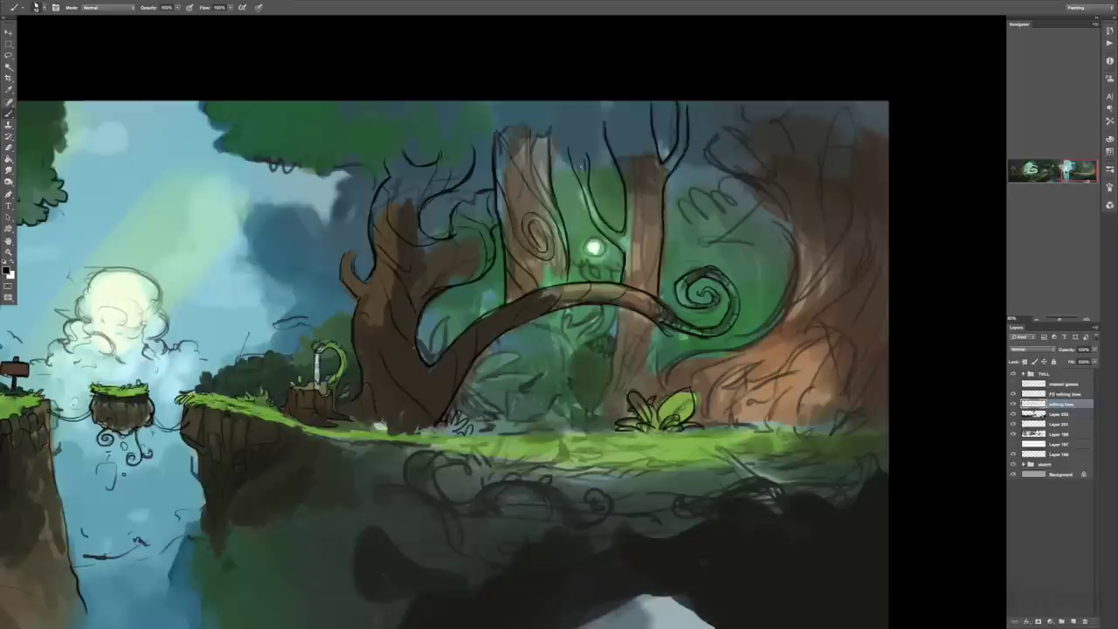
{"action": "left_click_drag", "start_coordinate": [712, 105], "coordinate": [790, 237]}
{"action": "left_click_drag", "start_coordinate": [753, 346], "coordinate": [687, 381]}
{"action": "left_click_drag", "start_coordinate": [817, 136], "coordinate": [847, 303]}
Ink the upper branches, the undergrowth leaves and bushes, and the scalloped edges of the hanging foliage.
{"action": "scroll", "coordinate": [503, 355], "scroll_direction": "left", "scroll_amount": 1}
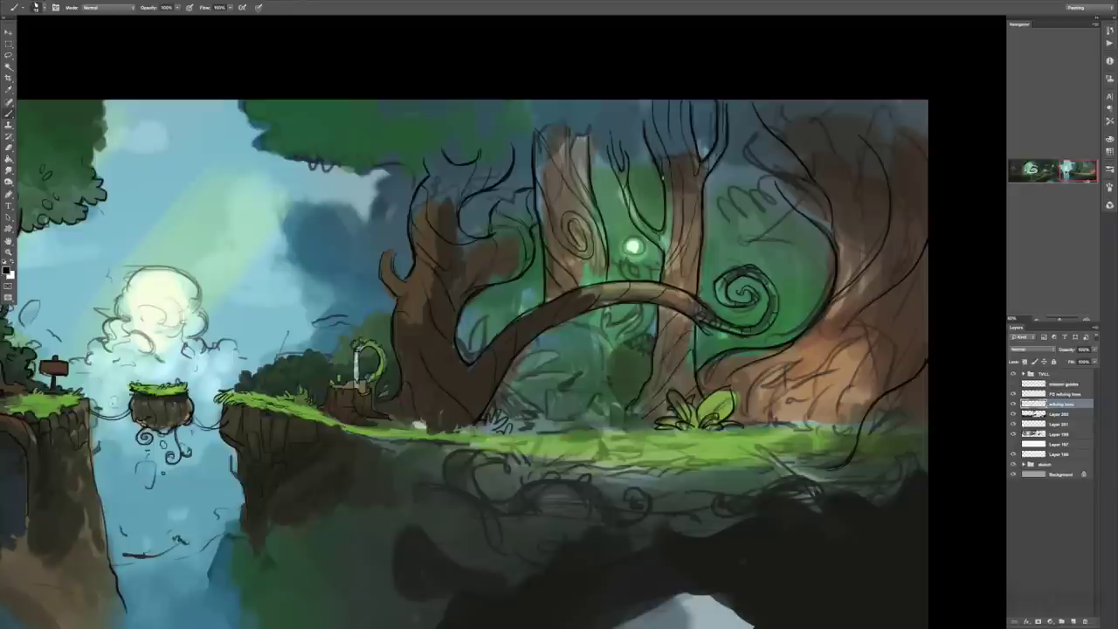
{"action": "left_click_drag", "start_coordinate": [519, 107], "coordinate": [528, 171]}
{"action": "left_click_drag", "start_coordinate": [486, 127], "coordinate": [433, 178]}
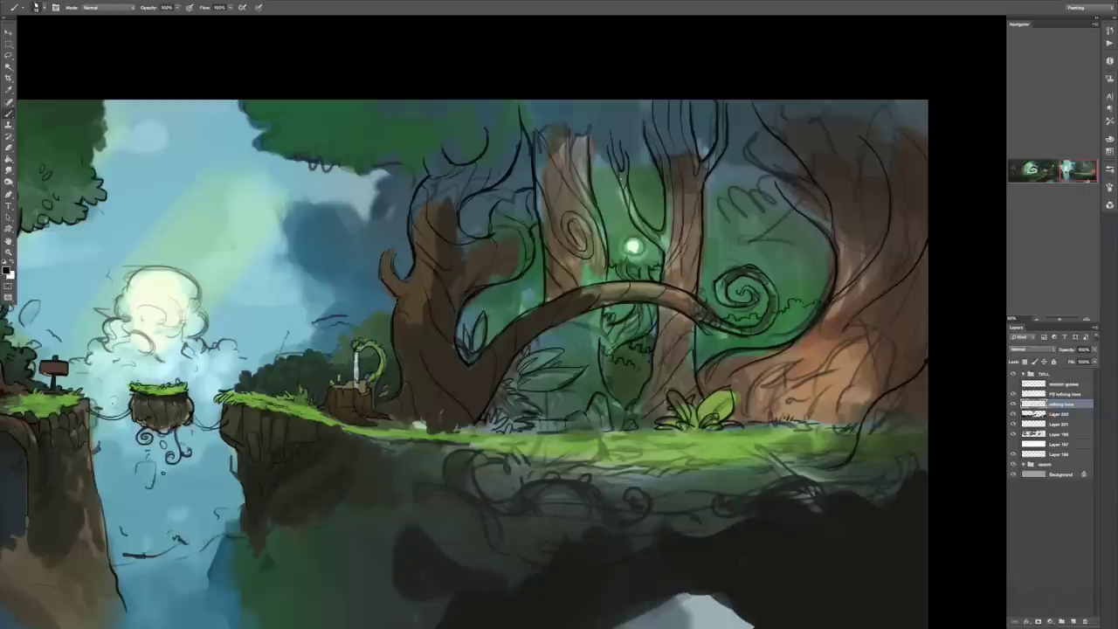
{"action": "left_click_drag", "start_coordinate": [375, 175], "coordinate": [231, 101]}
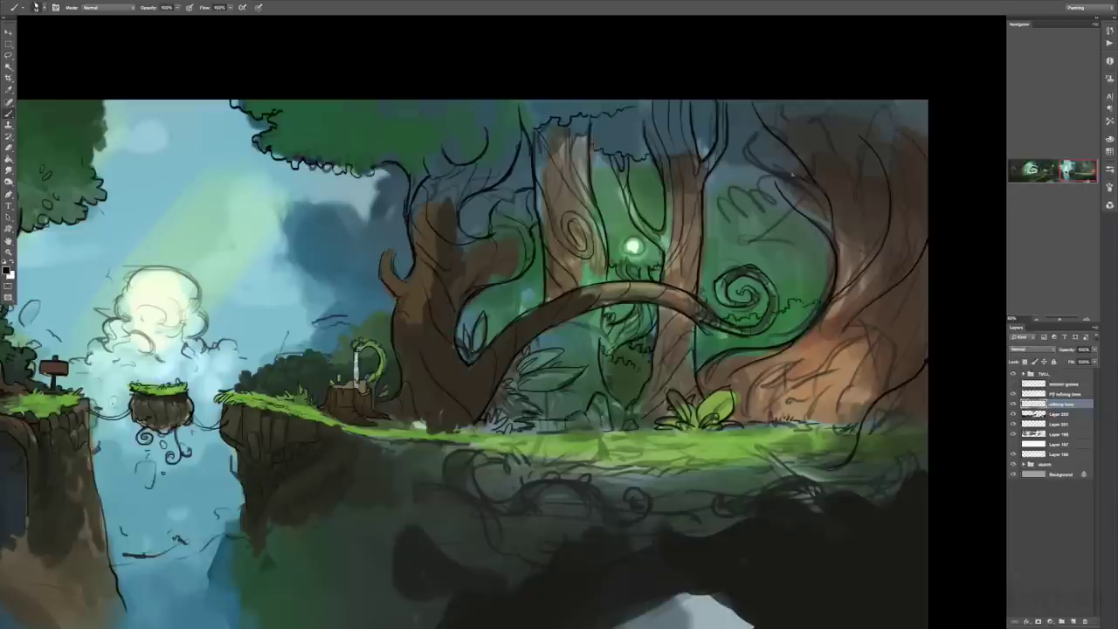
Ink bark details at the foot of the large tree and horizontal grass lines across the clearing.
{"action": "scroll", "coordinate": [471, 349], "scroll_direction": "down", "scroll_amount": 2}
{"action": "left_click_drag", "start_coordinate": [717, 335], "coordinate": [760, 278]}
{"action": "left_click_drag", "start_coordinate": [769, 339], "coordinate": [812, 279]}
{"action": "left_click_drag", "start_coordinate": [516, 354], "coordinate": [808, 351]}
{"action": "left_click_drag", "start_coordinate": [542, 377], "coordinate": [812, 367]}
{"action": "left_click_drag", "start_coordinate": [568, 361], "coordinate": [811, 353]}
{"action": "left_click_drag", "start_coordinate": [597, 375], "coordinate": [786, 354]}
{"action": "left_click_drag", "start_coordinate": [505, 367], "coordinate": [540, 357]}
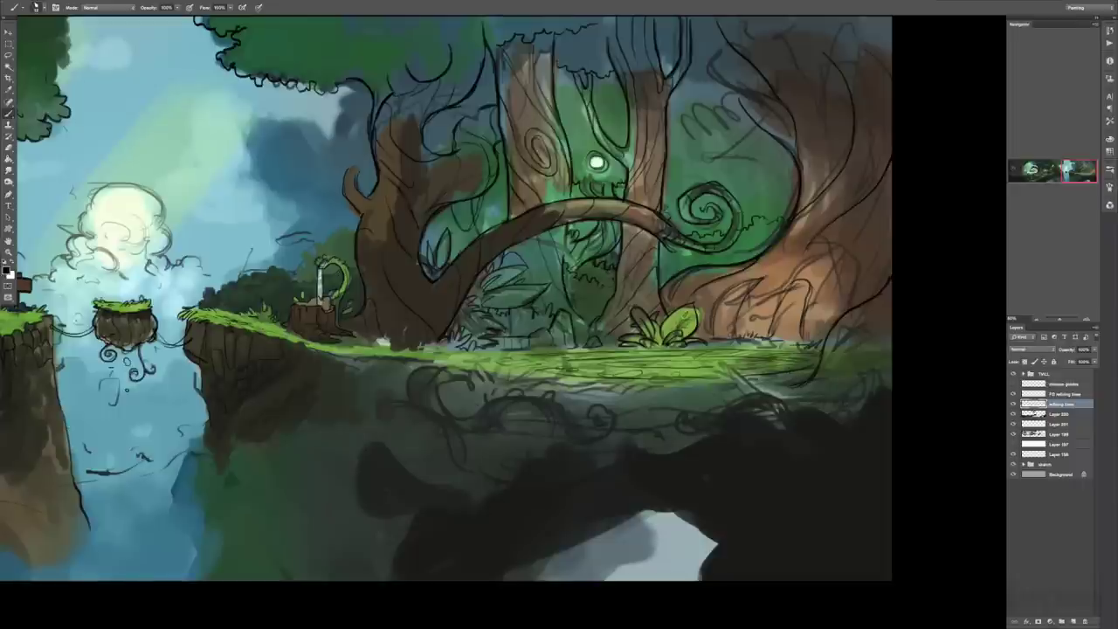
Ink the spiky leaves and curling roots along the front edge of the clearing.
{"action": "left_click_drag", "start_coordinate": [708, 354], "coordinate": [756, 395]}
{"action": "left_click_drag", "start_coordinate": [746, 379], "coordinate": [783, 402]}
{"action": "mouse_move", "coordinate": [489, 367]}
{"action": "left_mouse_down"}
{"action": "mouse_move", "coordinate": [559, 374]}
{"action": "mouse_move", "coordinate": [684, 423]}
{"action": "mouse_move", "coordinate": [704, 397]}
{"action": "left_mouse_up"}
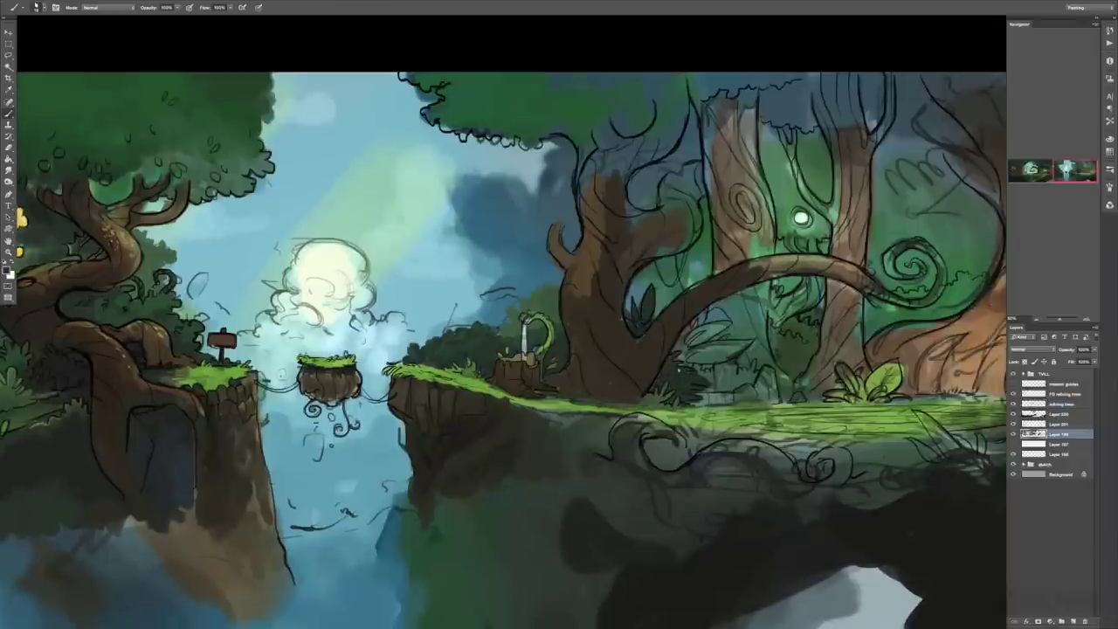
Switch to the lower paint layer and fill the twisted and knotted trunks with dark brown and the forked trunk with olive.
{"action": "mouse_move", "coordinate": [599, 265]}
{"action": "left_mouse_down"}
{"action": "mouse_move", "coordinate": [622, 324]}
{"action": "mouse_move", "coordinate": [695, 229]}
{"action": "mouse_move", "coordinate": [628, 97]}
{"action": "mouse_move", "coordinate": [650, 248]}
{"action": "mouse_move", "coordinate": [751, 297]}
{"action": "mouse_move", "coordinate": [760, 371]}
{"action": "mouse_move", "coordinate": [779, 398]}
{"action": "mouse_move", "coordinate": [730, 245]}
{"action": "mouse_move", "coordinate": [758, 169]}
{"action": "mouse_move", "coordinate": [720, 114]}
{"action": "left_mouse_up"}
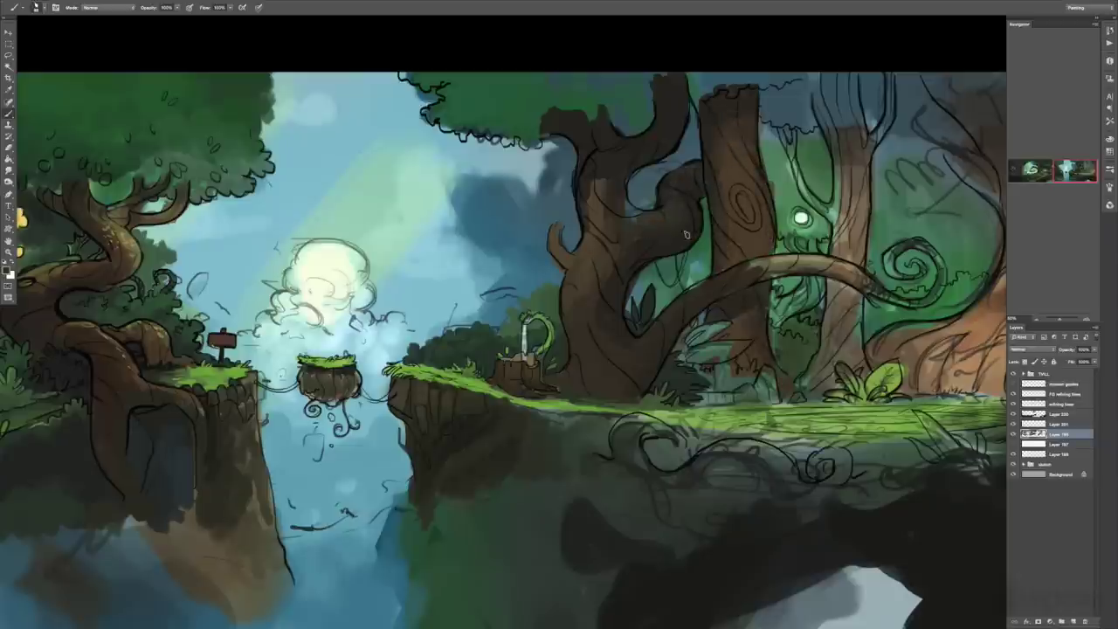
{"action": "scroll", "coordinate": [636, 220], "scroll_direction": "up", "scroll_amount": 3}
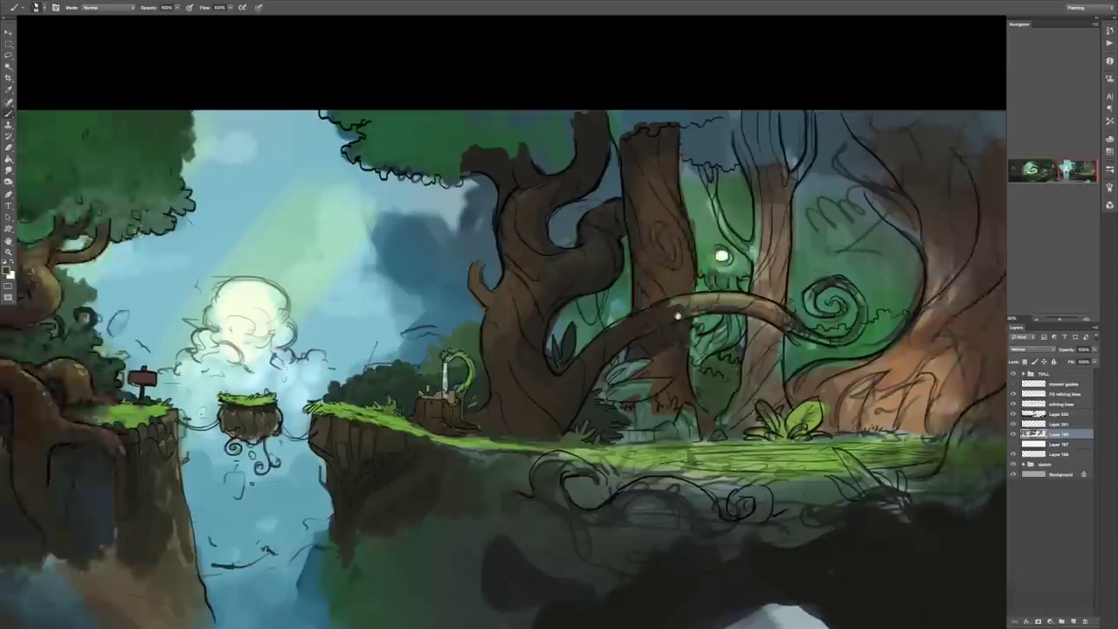
{"action": "right_click", "coordinate": [716, 199]}
{"action": "scroll", "coordinate": [542, 229], "scroll_direction": "up", "scroll_amount": 3}
{"action": "scroll", "coordinate": [543, 229], "scroll_direction": "down", "scroll_amount": 2}
{"action": "scroll", "coordinate": [568, 218], "scroll_direction": "up", "scroll_amount": 2}
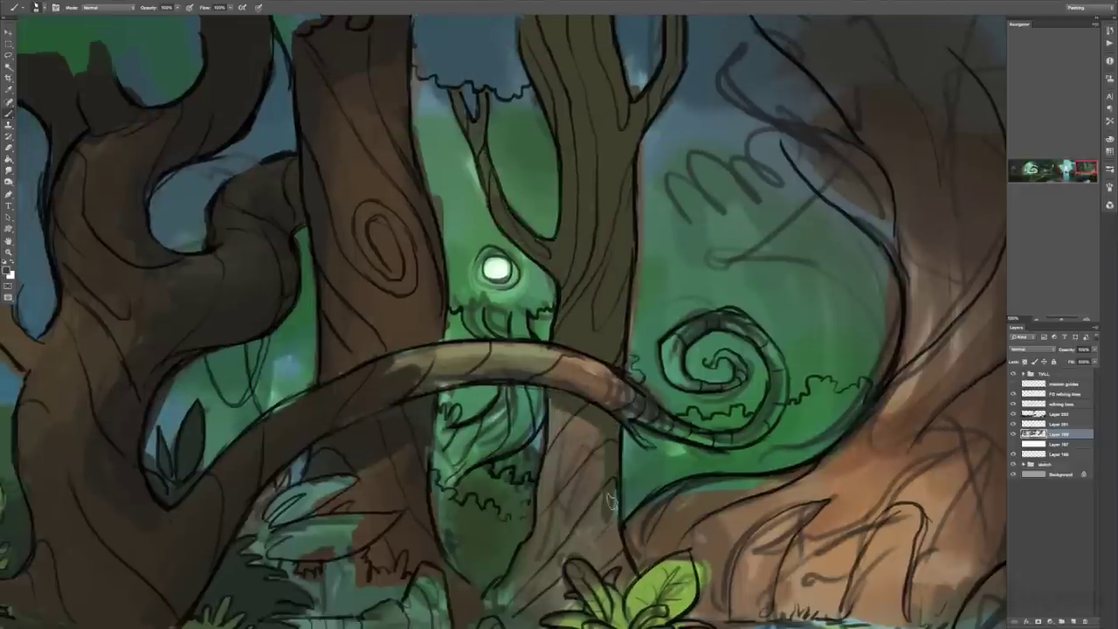
Paint blue shading along the forked trunk and its side branch.
{"action": "scroll", "coordinate": [559, 420], "scroll_direction": "down", "scroll_amount": 3}
{"action": "scroll", "coordinate": [524, 210], "scroll_direction": "down", "scroll_amount": 2}
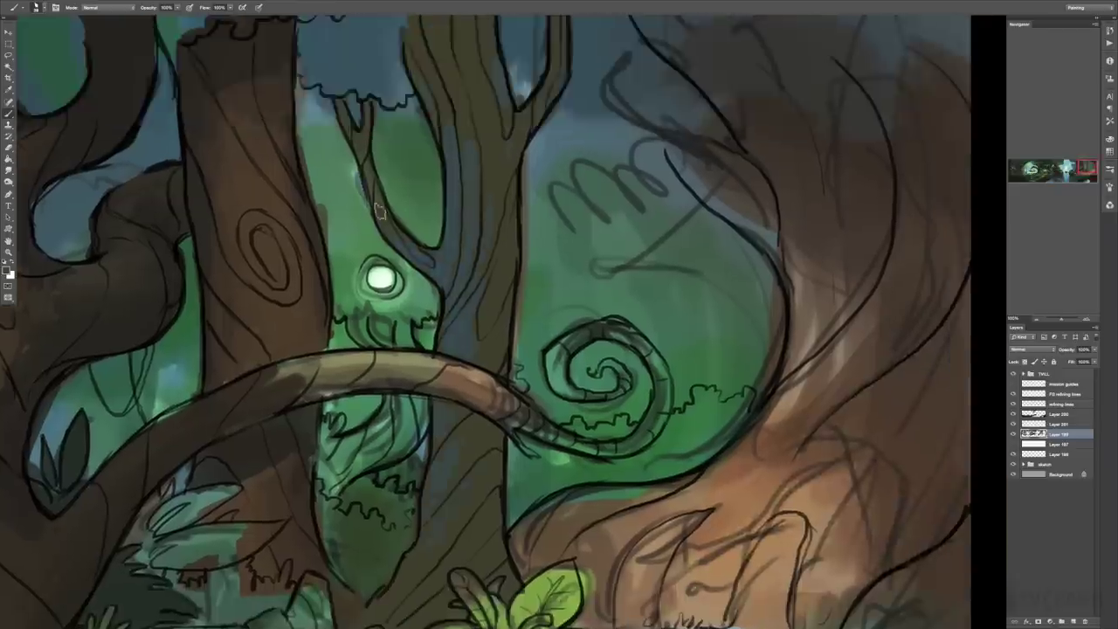
{"action": "scroll", "coordinate": [568, 157], "scroll_direction": "up", "scroll_amount": 2}
{"action": "mouse_move", "coordinate": [577, 144]}
{"action": "left_mouse_down"}
{"action": "mouse_move", "coordinate": [536, 262]}
{"action": "mouse_move", "coordinate": [536, 408]}
{"action": "mouse_move", "coordinate": [437, 459]}
{"action": "left_mouse_up"}
Paint the large leaves and undergrowth at the foot of the knotted trunk in dark and olive green.
{"action": "scroll", "coordinate": [541, 367], "scroll_direction": "down", "scroll_amount": 5}
{"action": "scroll", "coordinate": [417, 402], "scroll_direction": "left", "scroll_amount": 3}
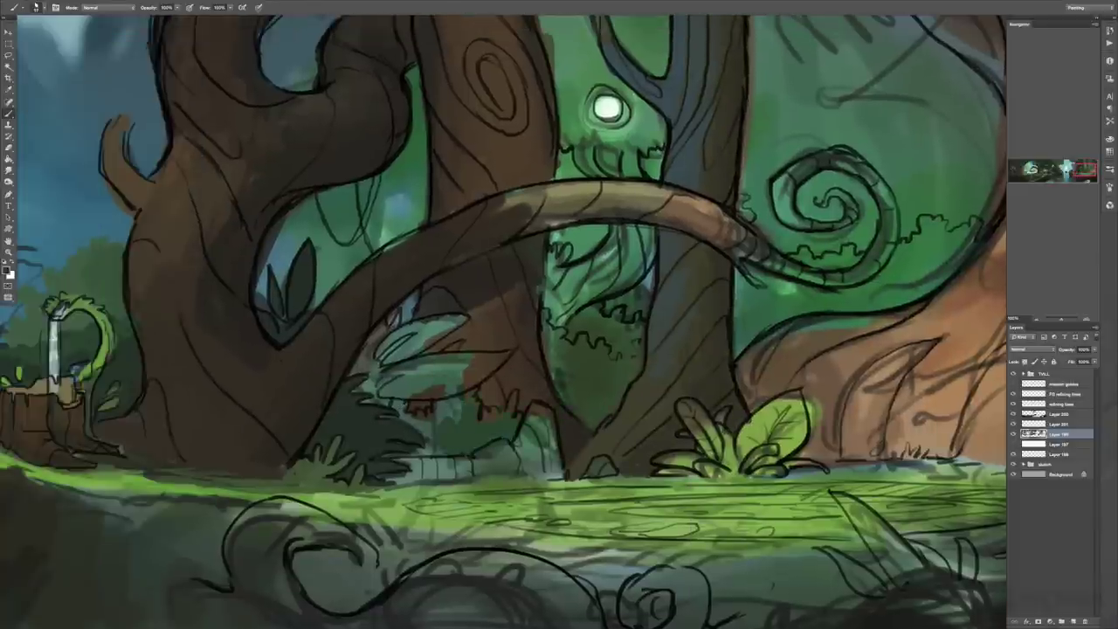
{"action": "mouse_move", "coordinate": [376, 395]}
{"action": "left_mouse_down"}
{"action": "mouse_move", "coordinate": [386, 320]}
{"action": "mouse_move", "coordinate": [463, 361]}
{"action": "left_mouse_up"}
{"action": "left_click_drag", "start_coordinate": [388, 381], "coordinate": [460, 398]}
{"action": "left_click_drag", "start_coordinate": [379, 361], "coordinate": [488, 393]}
{"action": "scroll", "coordinate": [457, 332], "scroll_direction": "left", "scroll_amount": 1}
Extend the twisted tree's upper branches in dark brown, and brush green light onto the knotted trunk on the paint layer above.
{"action": "scroll", "coordinate": [458, 332], "scroll_direction": "down", "scroll_amount": 2}
{"action": "scroll", "coordinate": [379, 332], "scroll_direction": "up", "scroll_amount": 1}
{"action": "scroll", "coordinate": [379, 332], "scroll_direction": "left", "scroll_amount": 5}
{"action": "scroll", "coordinate": [437, 323], "scroll_direction": "up", "scroll_amount": 3}
{"action": "scroll", "coordinate": [437, 323], "scroll_direction": "up", "scroll_amount": 3}
{"action": "scroll", "coordinate": [437, 323], "scroll_direction": "right", "scroll_amount": 2}
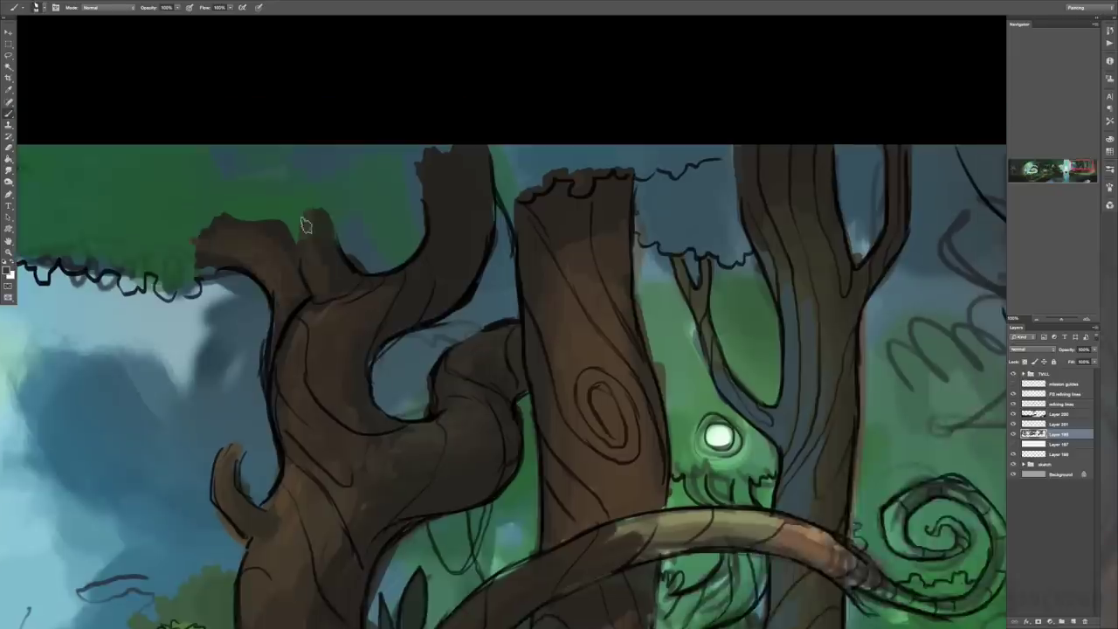
{"action": "scroll", "coordinate": [483, 297], "scroll_direction": "right", "scroll_amount": 2}
{"action": "scroll", "coordinate": [483, 297], "scroll_direction": "down", "scroll_amount": 2}
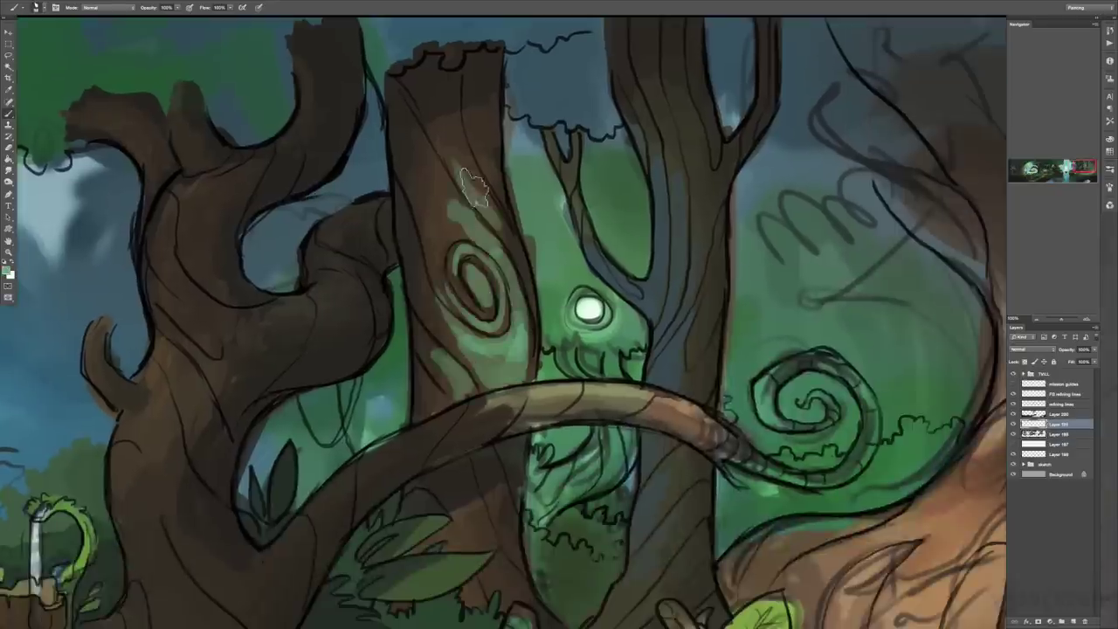
Return to the lower paint layer and paint blue-grey rocks and dark undergrowth behind the clearing and yellow-green leaves on the small plant.
{"action": "scroll", "coordinate": [483, 297], "scroll_direction": "down", "scroll_amount": 5}
{"action": "scroll", "coordinate": [463, 376], "scroll_direction": "left", "scroll_amount": 5}
{"action": "scroll", "coordinate": [463, 376], "scroll_direction": "right", "scroll_amount": 4}
{"action": "scroll", "coordinate": [463, 376], "scroll_direction": "down", "scroll_amount": 2}
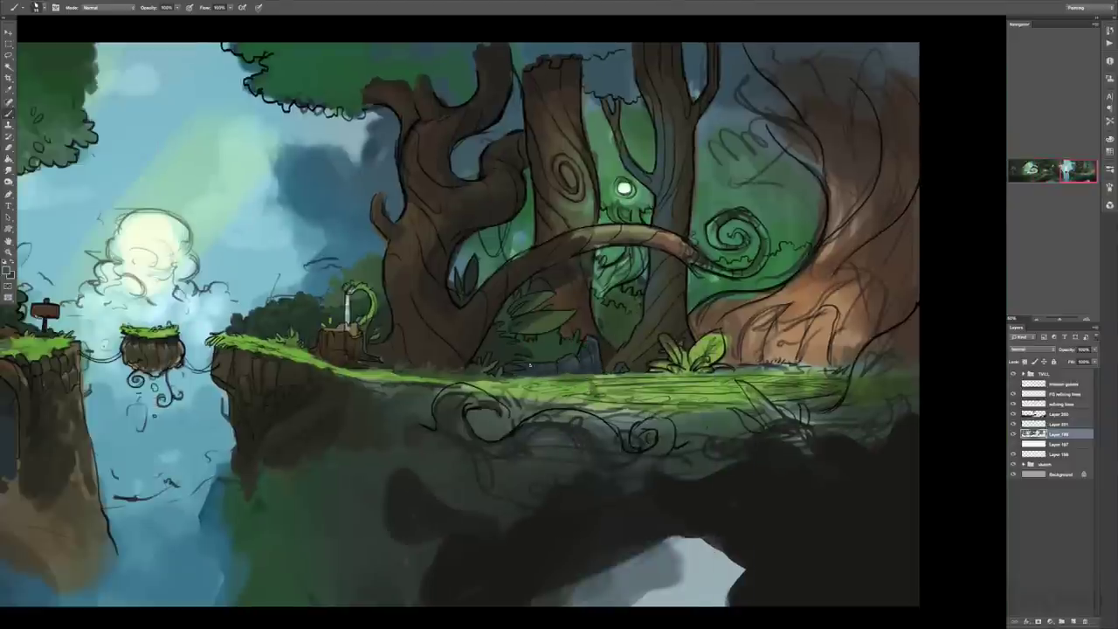
{"action": "scroll", "coordinate": [529, 342], "scroll_direction": "right", "scroll_amount": 2}
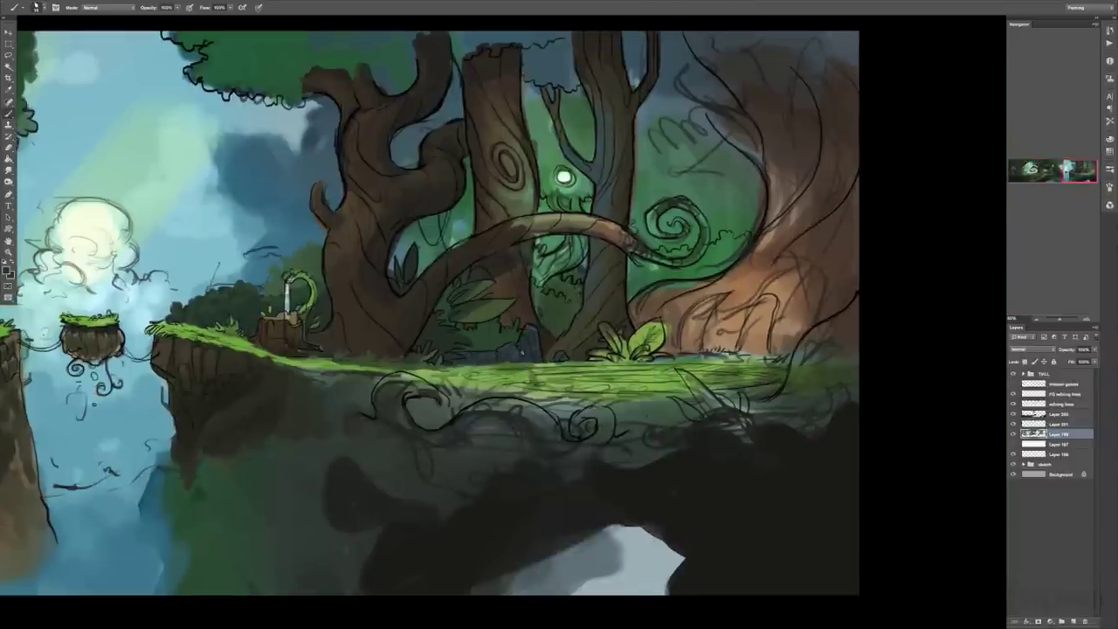
{"action": "scroll", "coordinate": [483, 343], "scroll_direction": "right", "scroll_amount": 3}
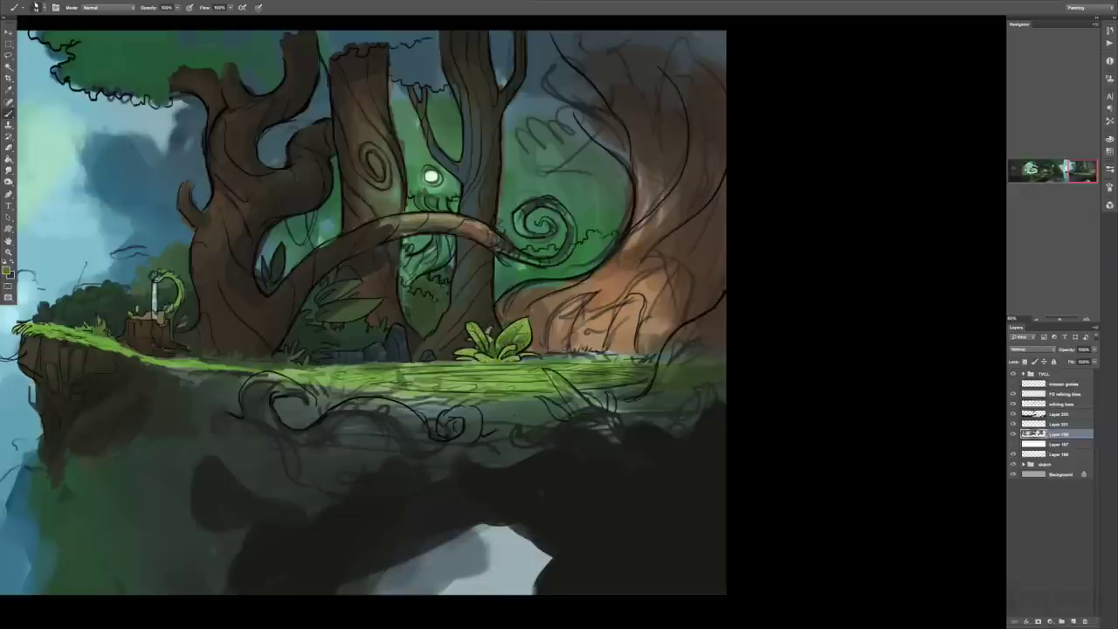
Paint a pale patch of light on the clearing's grass and a dark foreground mound below the large tree.
{"action": "mouse_move", "coordinate": [543, 356]}
{"action": "left_mouse_down"}
{"action": "mouse_move", "coordinate": [623, 353]}
{"action": "mouse_move", "coordinate": [655, 381]}
{"action": "left_mouse_up"}
{"action": "scroll", "coordinate": [402, 315], "scroll_direction": "left", "scroll_amount": 2}
{"action": "mouse_move", "coordinate": [358, 376]}
{"action": "left_mouse_down"}
{"action": "mouse_move", "coordinate": [533, 403]}
{"action": "mouse_move", "coordinate": [706, 407]}
{"action": "mouse_move", "coordinate": [776, 332]}
{"action": "left_mouse_up"}
{"action": "scroll", "coordinate": [776, 332], "scroll_direction": "left", "scroll_amount": 4}
Paint the arching branch and its spiral tip an even dark brown.
{"action": "right_click", "coordinate": [736, 349]}
{"action": "key", "text": "Escape"}
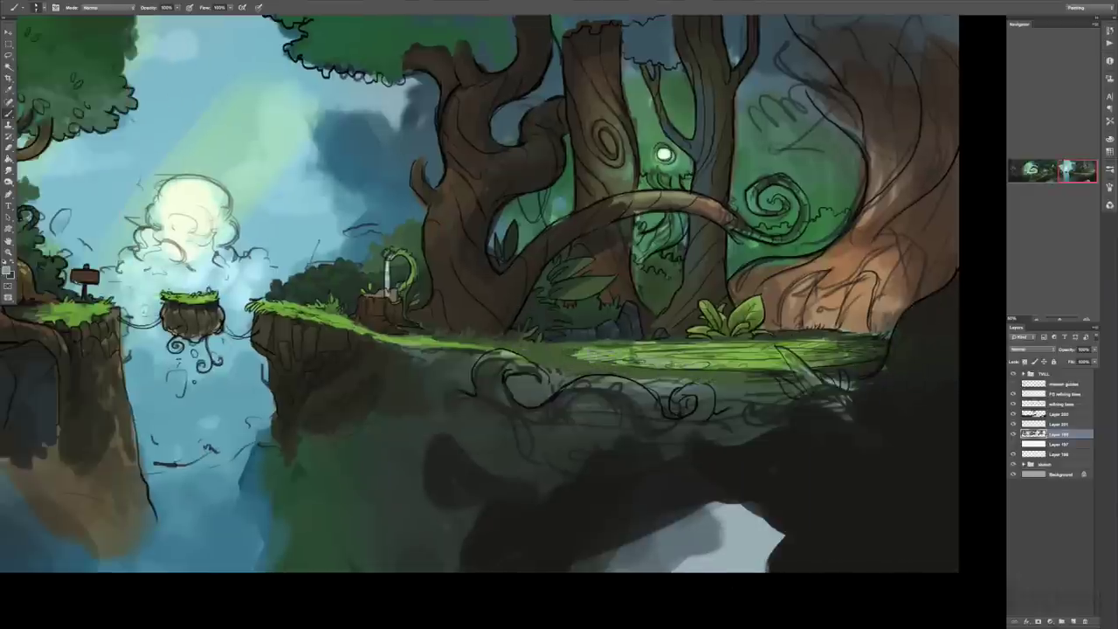
{"action": "scroll", "coordinate": [582, 348], "scroll_direction": "right", "scroll_amount": 3}
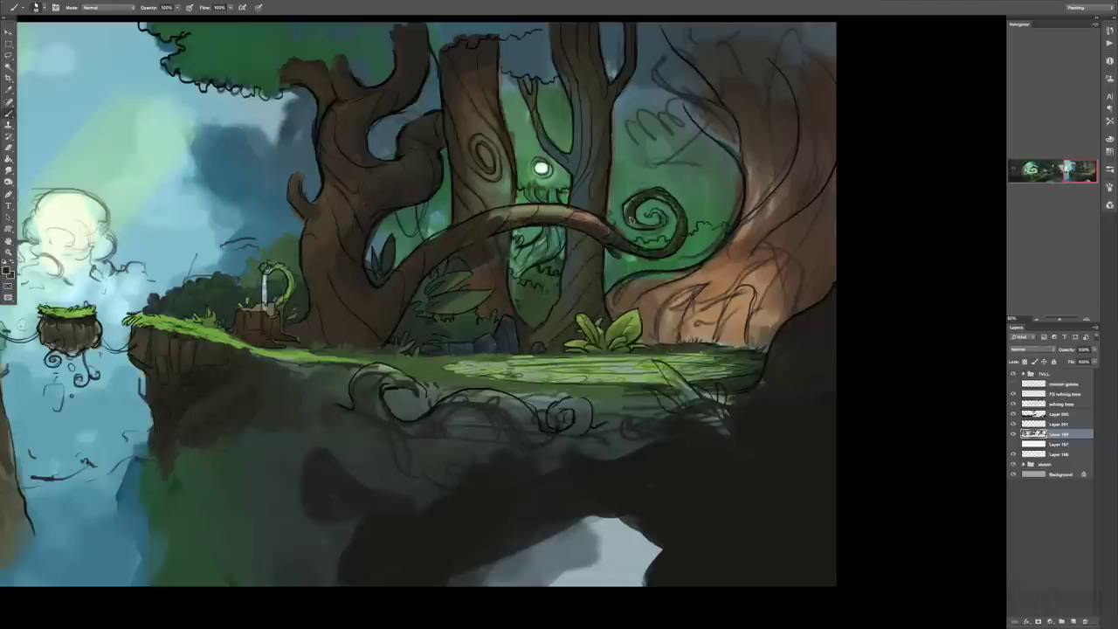
{"action": "left_click_drag", "start_coordinate": [520, 210], "coordinate": [473, 301]}
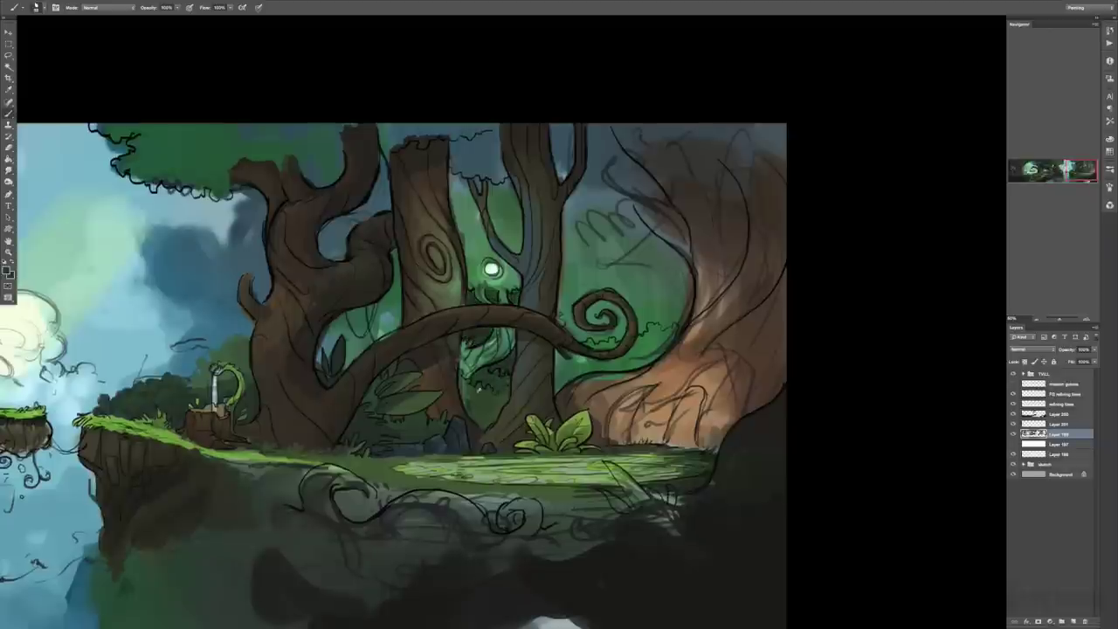
Darken the foliage behind the arching branch and around the glowing light between the trunks.
{"action": "mouse_move", "coordinate": [465, 404]}
{"action": "left_mouse_down"}
{"action": "mouse_move", "coordinate": [489, 349]}
{"action": "mouse_move", "coordinate": [469, 342]}
{"action": "left_mouse_up"}
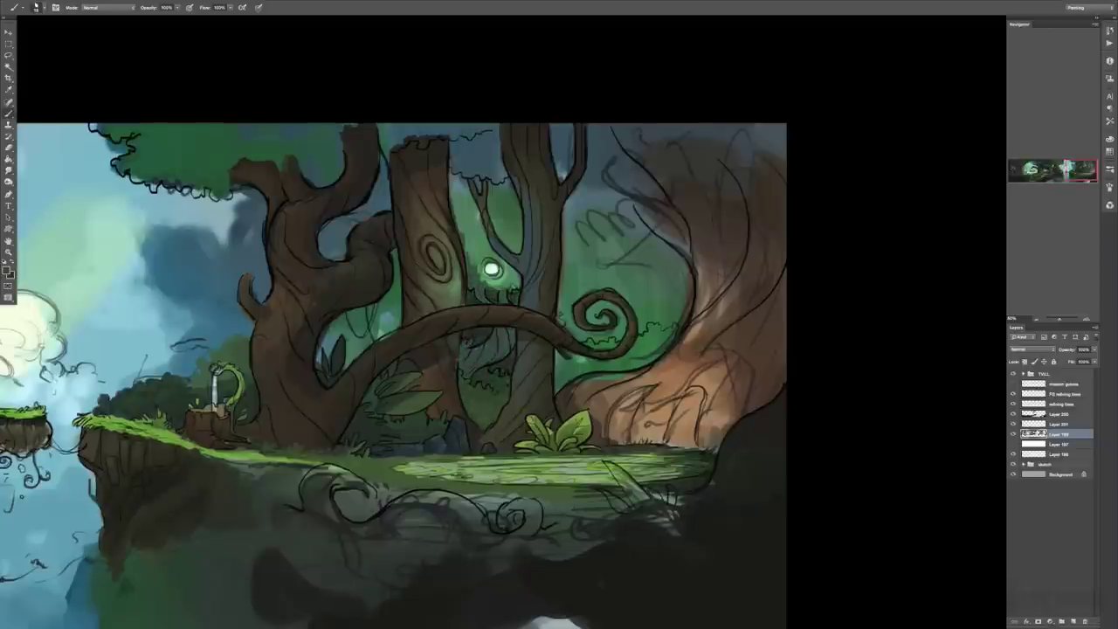
{"action": "left_click_drag", "start_coordinate": [465, 212], "coordinate": [544, 311]}
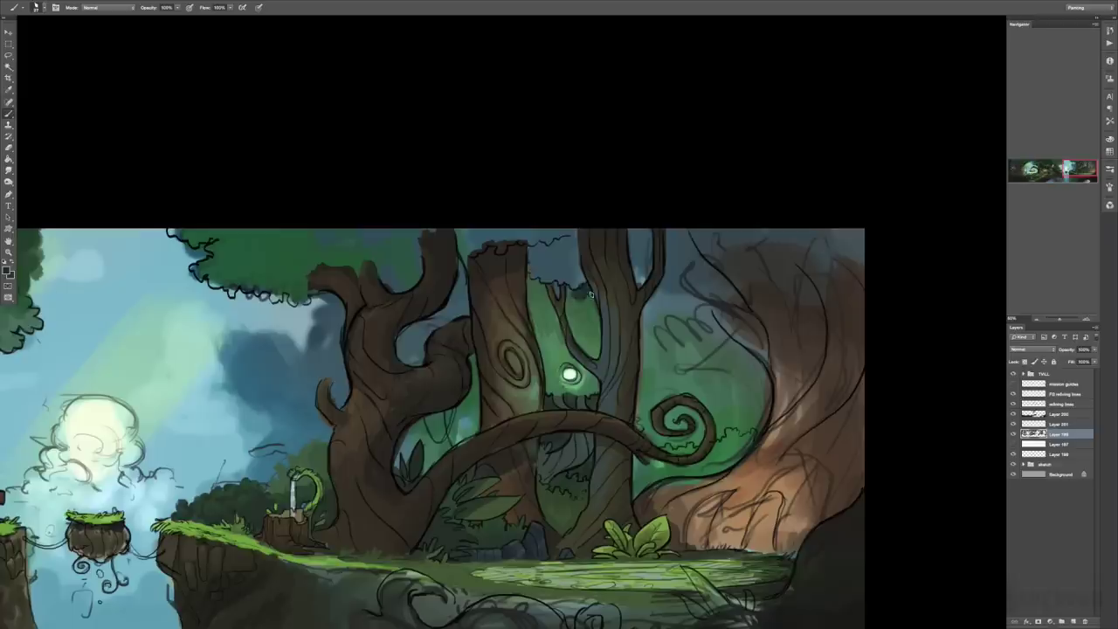
{"action": "mouse_move", "coordinate": [593, 341]}
{"action": "left_mouse_down"}
{"action": "mouse_move", "coordinate": [511, 266]}
{"action": "mouse_move", "coordinate": [643, 265]}
{"action": "mouse_move", "coordinate": [530, 264]}
{"action": "left_mouse_up"}
{"action": "left_click", "coordinate": [511, 266]}
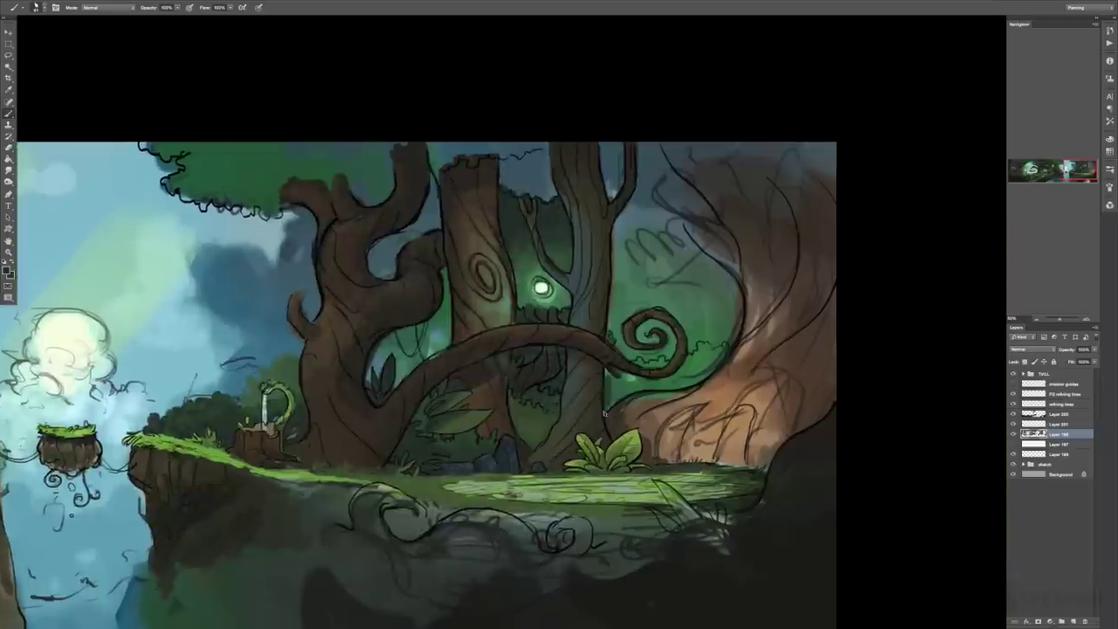
Darken the bushes behind the spiral and cover the cliff and curled roots below the clearing with near-black.
{"action": "mouse_move", "coordinate": [371, 363]}
{"action": "left_mouse_down"}
{"action": "mouse_move", "coordinate": [449, 380]}
{"action": "mouse_move", "coordinate": [731, 364]}
{"action": "mouse_move", "coordinate": [594, 215]}
{"action": "mouse_move", "coordinate": [407, 277]}
{"action": "left_mouse_up"}
{"action": "mouse_move", "coordinate": [430, 452]}
{"action": "left_mouse_down"}
{"action": "mouse_move", "coordinate": [331, 529]}
{"action": "mouse_move", "coordinate": [607, 593]}
{"action": "left_mouse_up"}
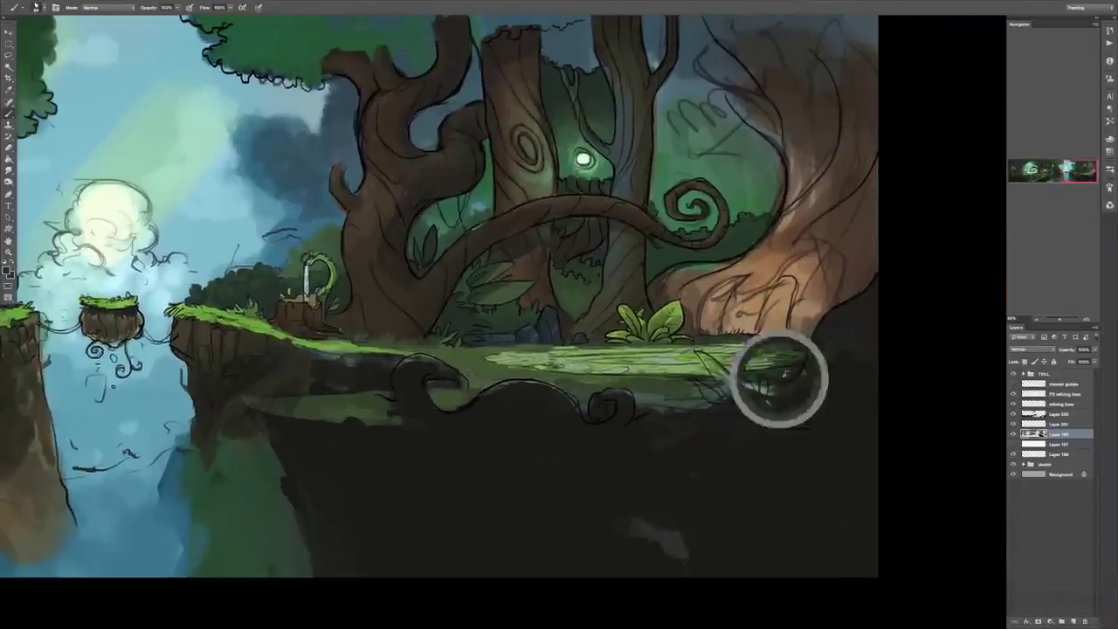